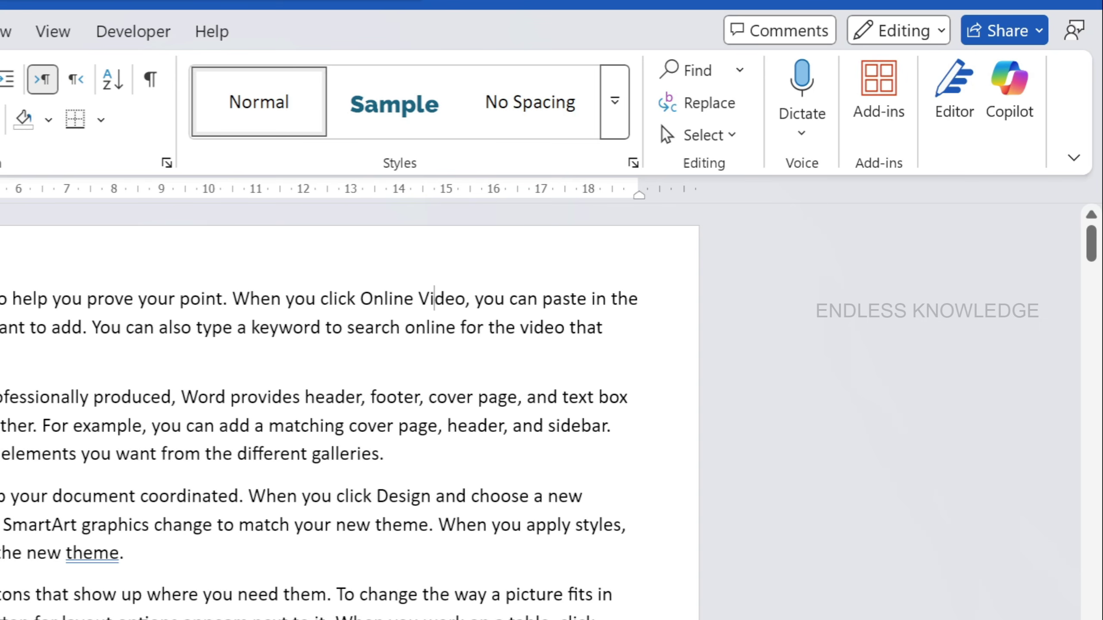
Remove the QR4Office add-in from the list of own Office add-ins and confirm its removal.
left_click(874, 111)
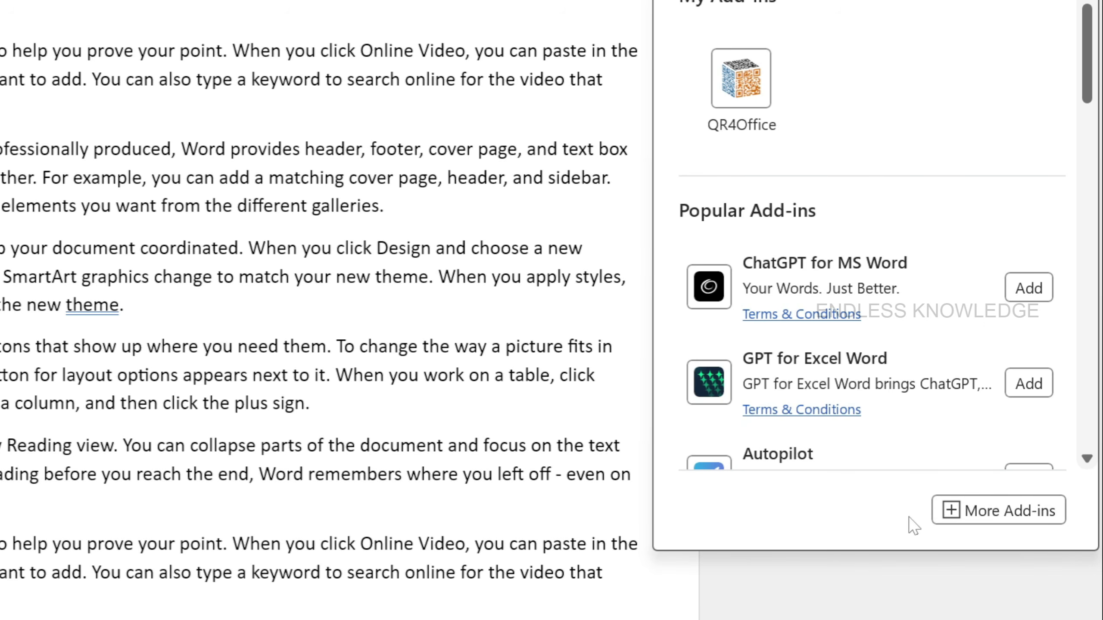
left_click(992, 512)
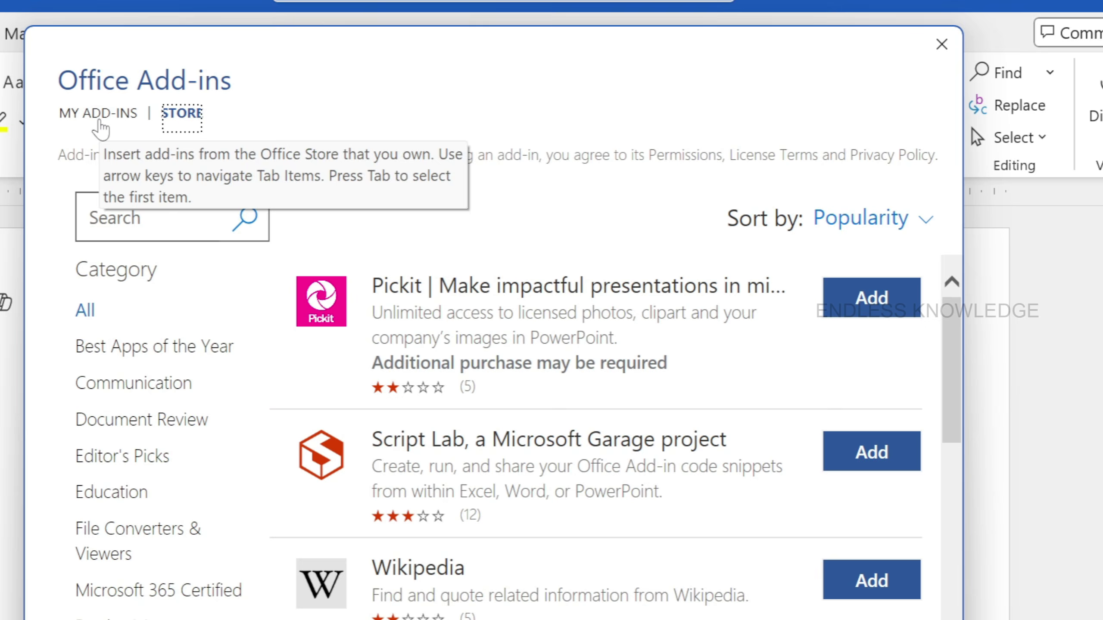
left_click(99, 121)
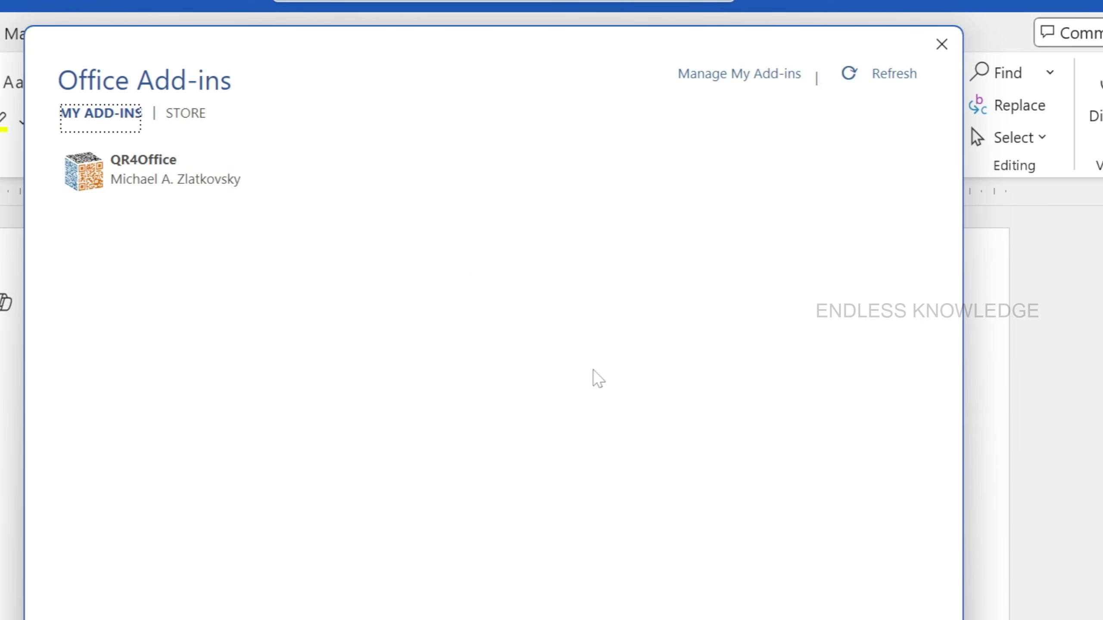
mouse_move(246, 187)
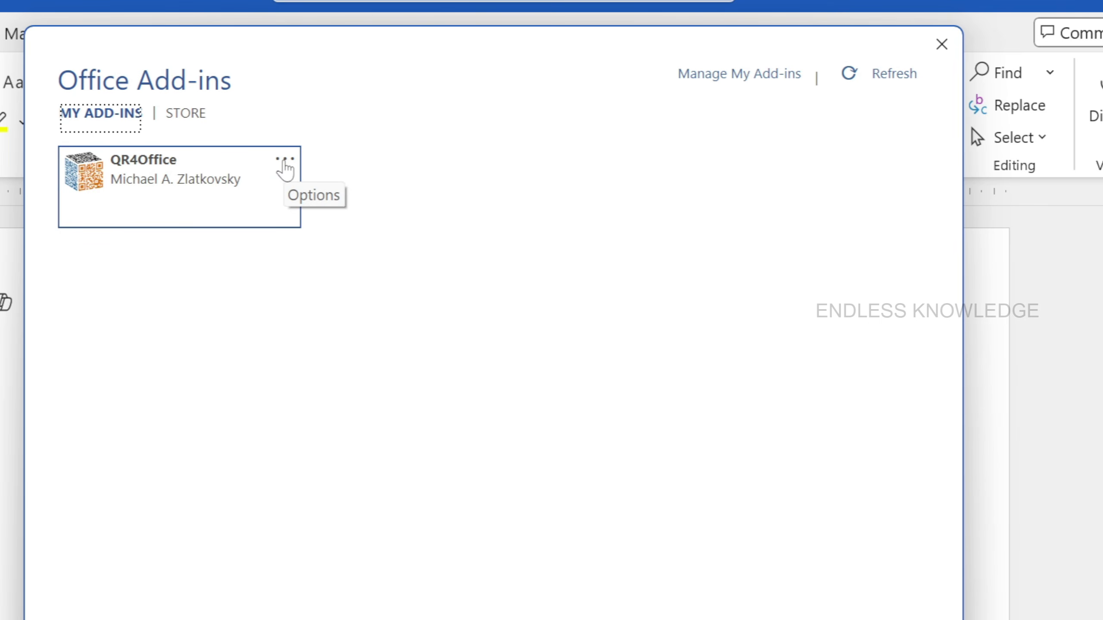
left_click(285, 164)
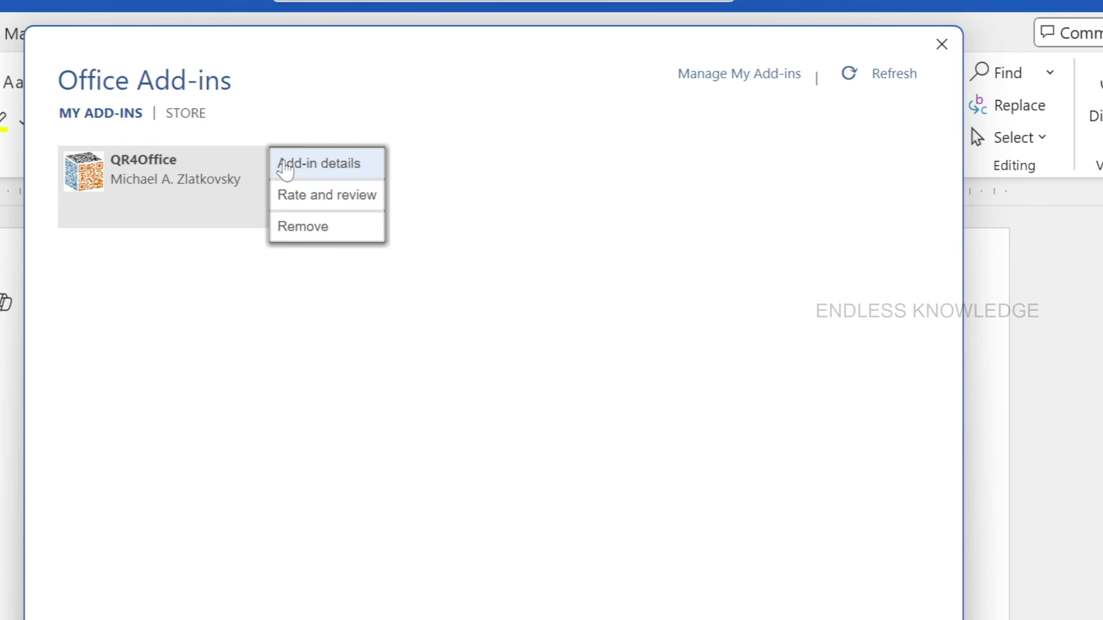
left_click(303, 226)
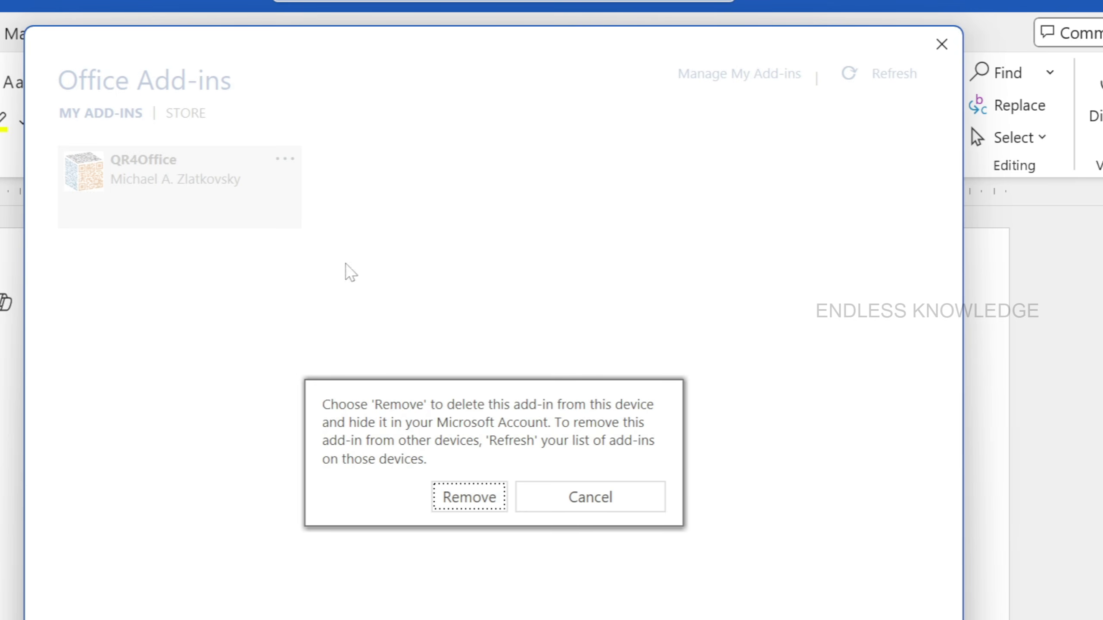
left_click(469, 500)
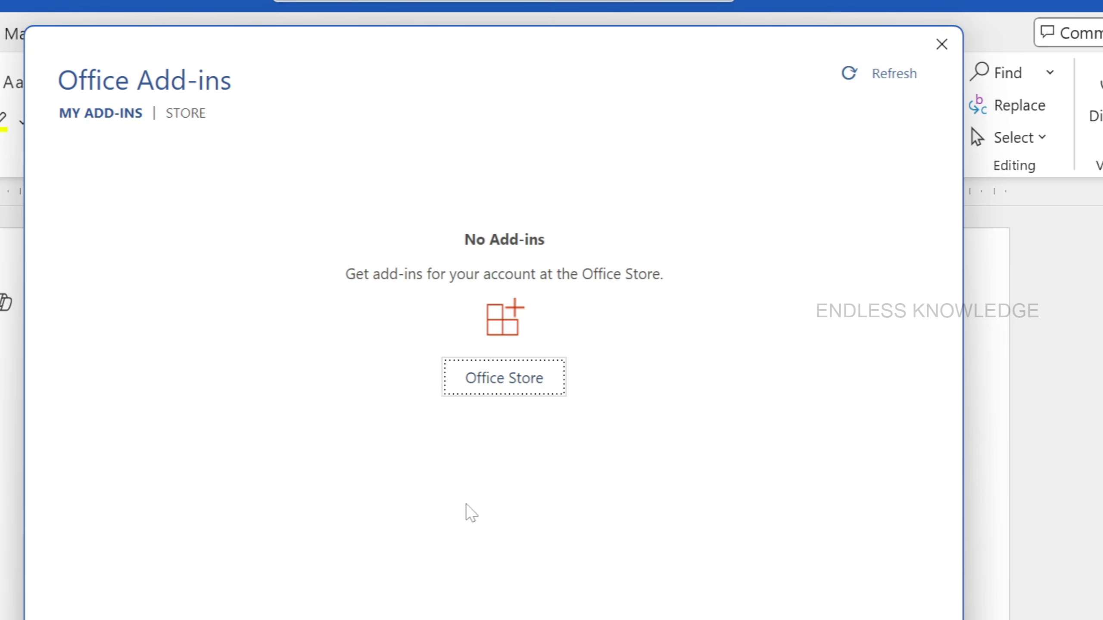
Search the add-in store for "quill" and add QuillBot, agreeing to its license terms and privacy policy.
left_click(195, 115)
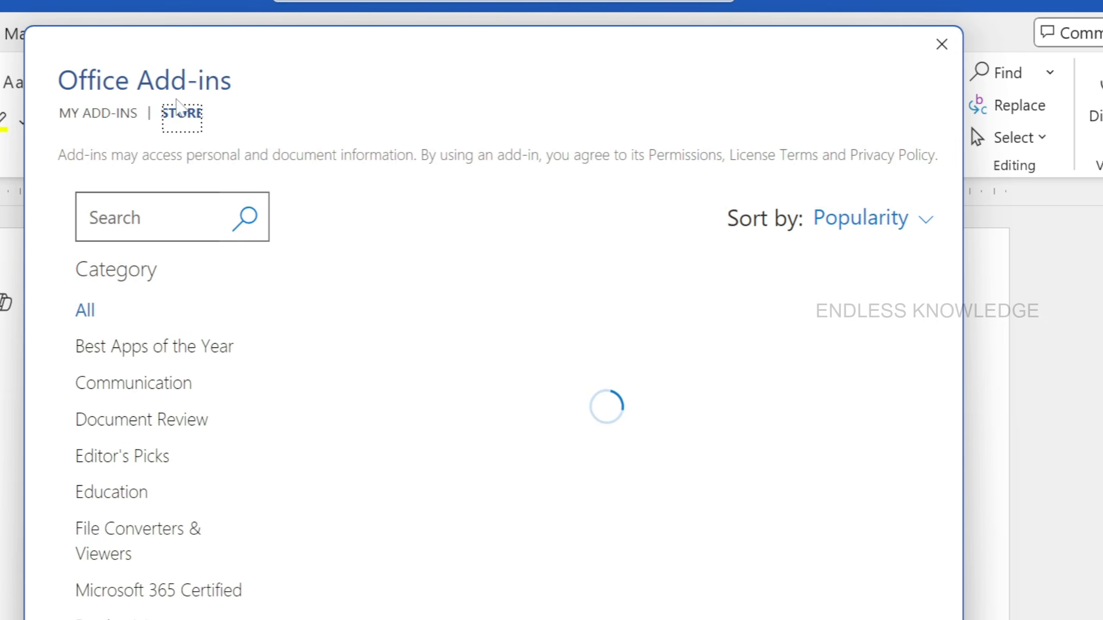
left_click(144, 217)
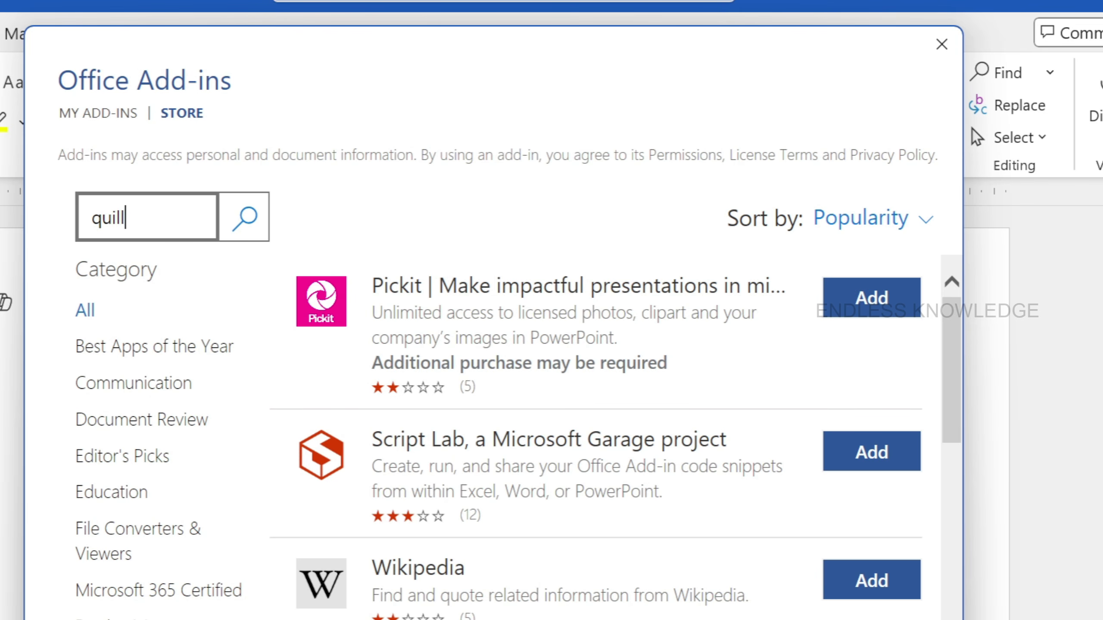
left_click(243, 217)
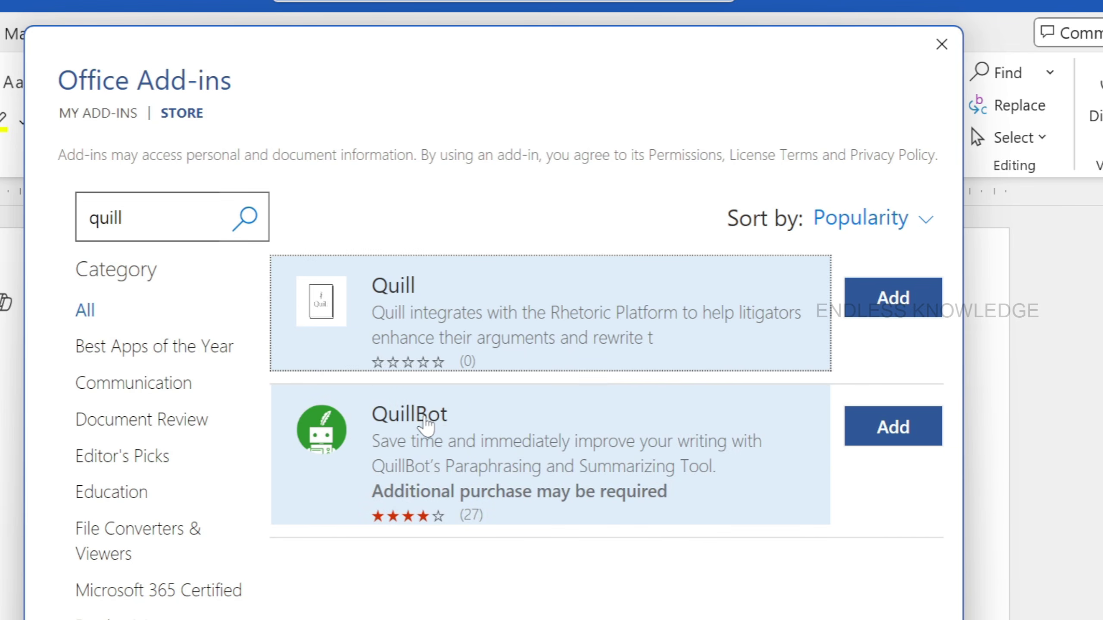
left_click(430, 418)
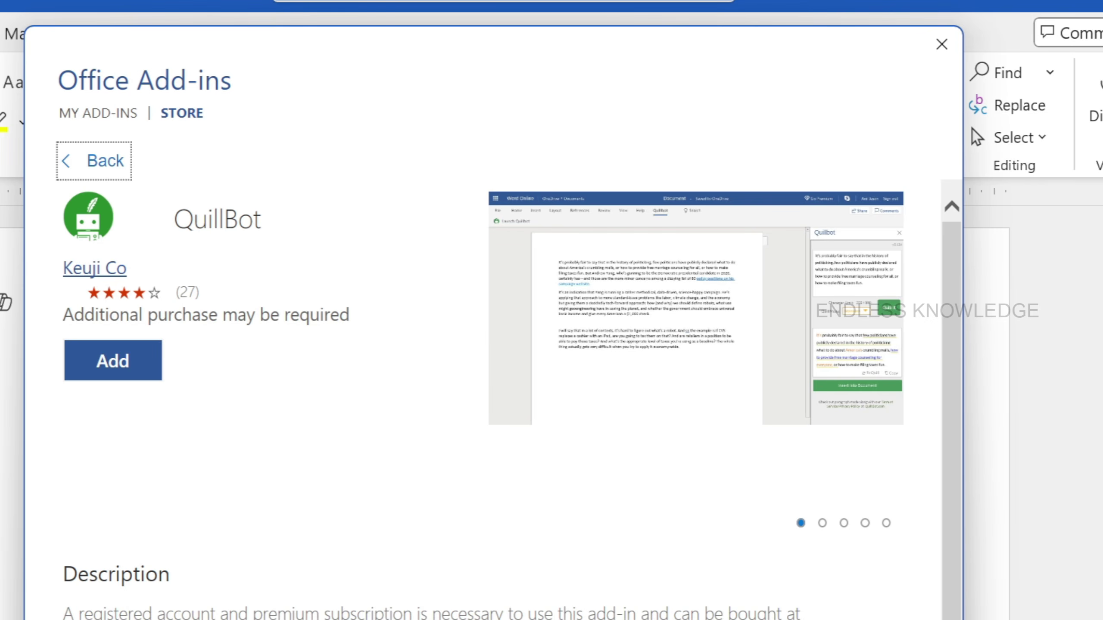
left_click(128, 366)
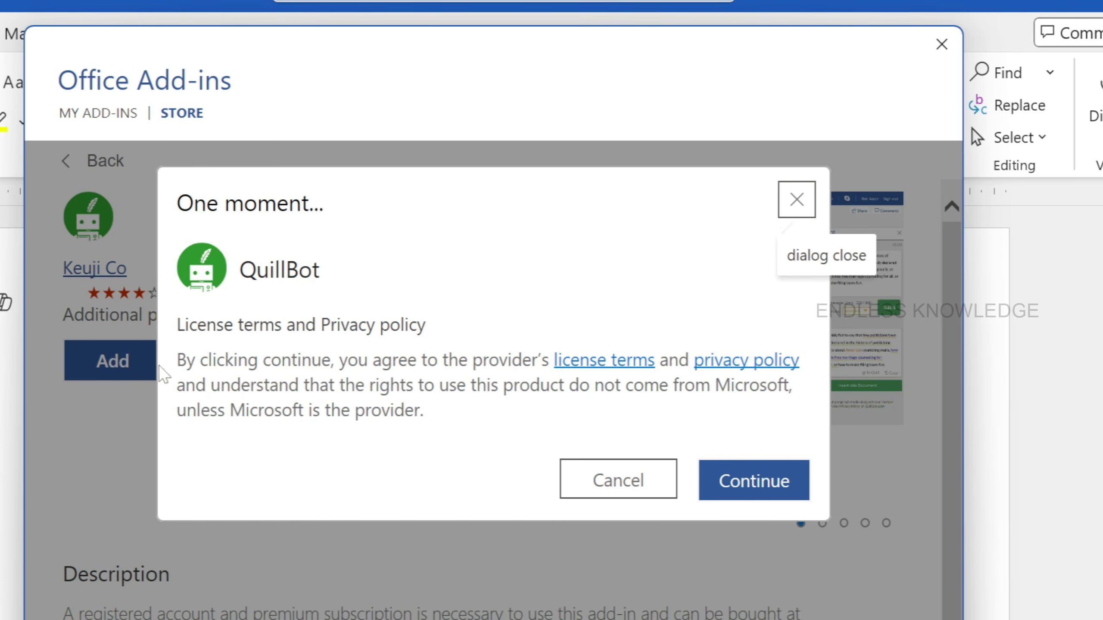
left_click(725, 480)
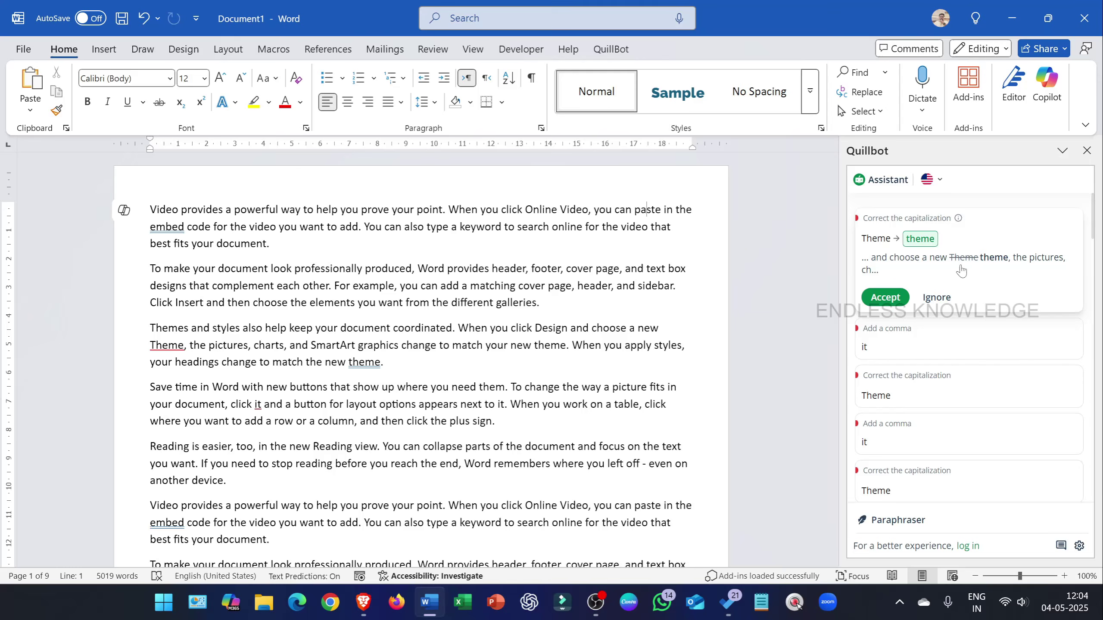
Look through the QuillBot suggestions and accept the first four, lowercasing "Theme" and adding a comma after "it" in two places each.
scroll(964, 277, "down", 3)
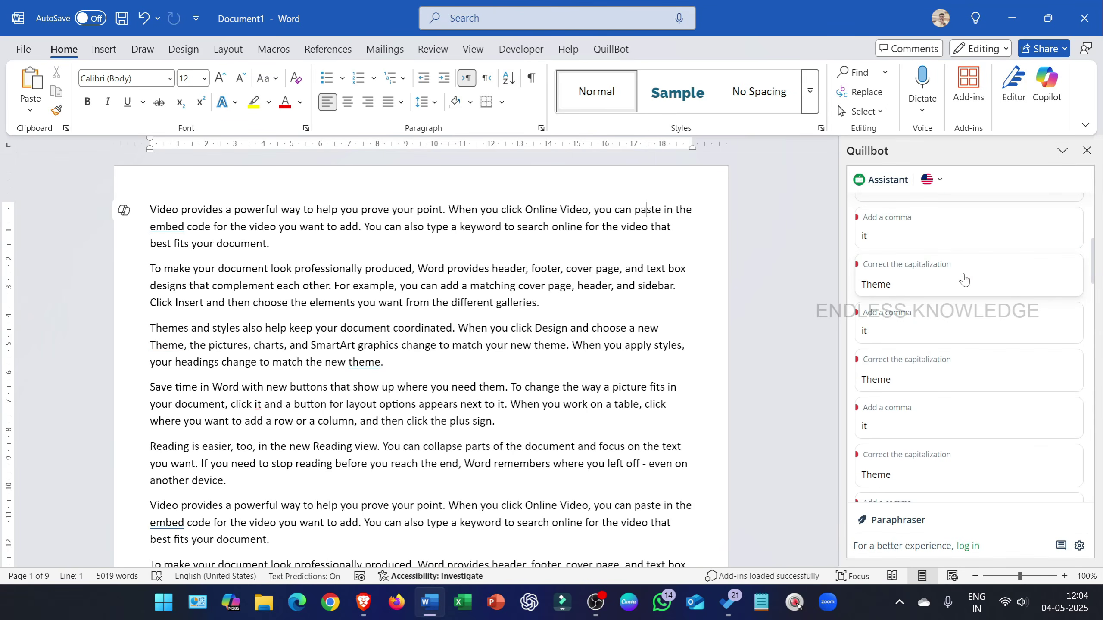
scroll(955, 304, "down", 2)
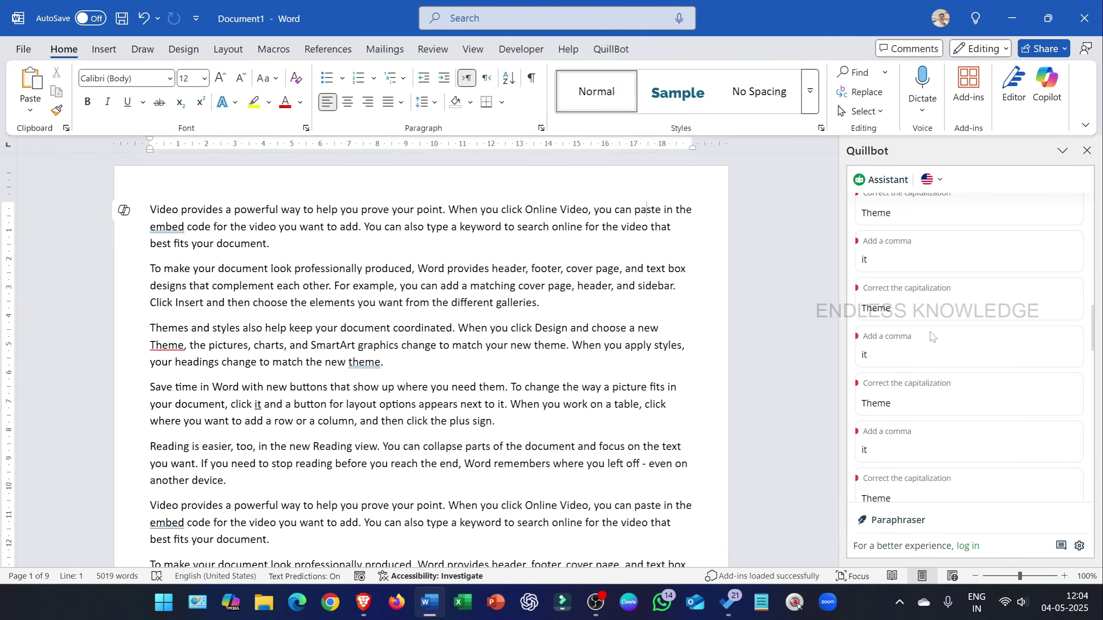
scroll(933, 337, "down", 1)
scroll(931, 338, "down", 1)
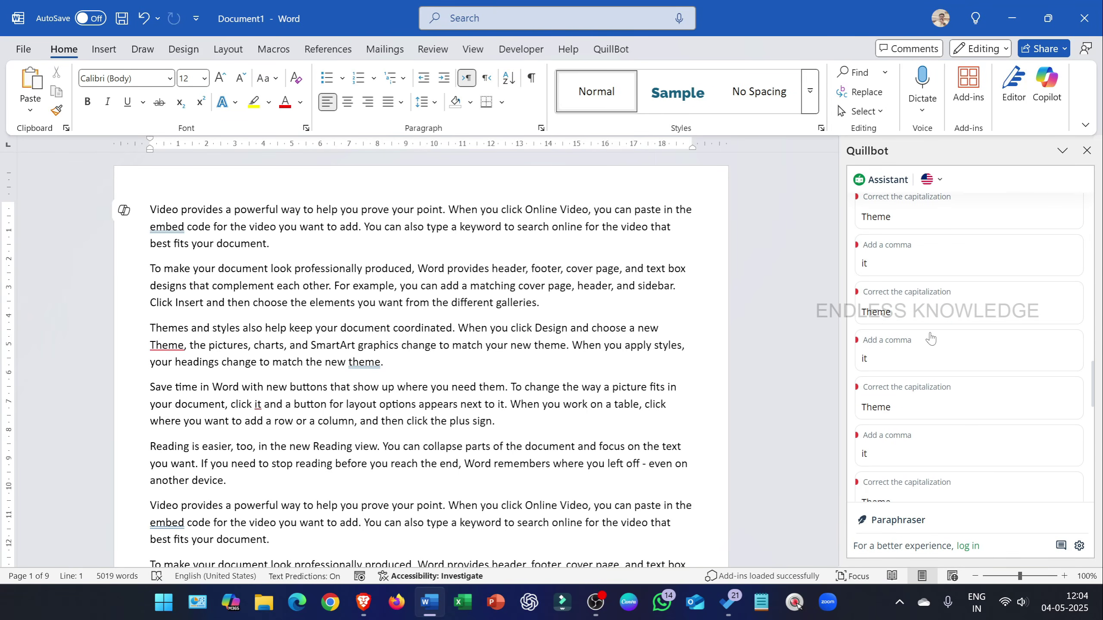
left_click(933, 313)
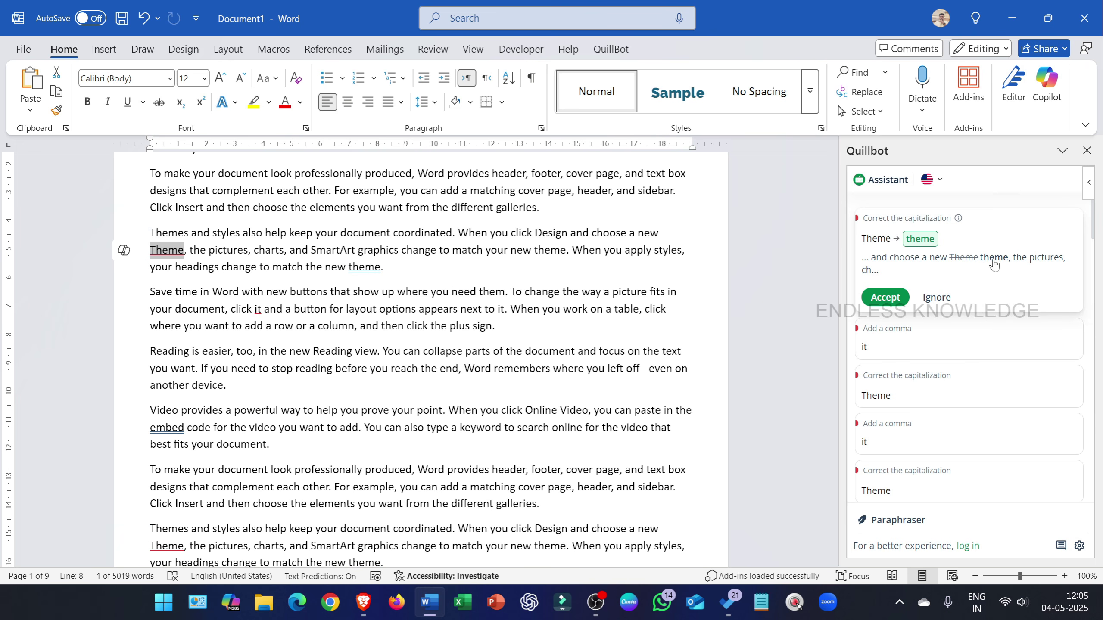
left_click(886, 299)
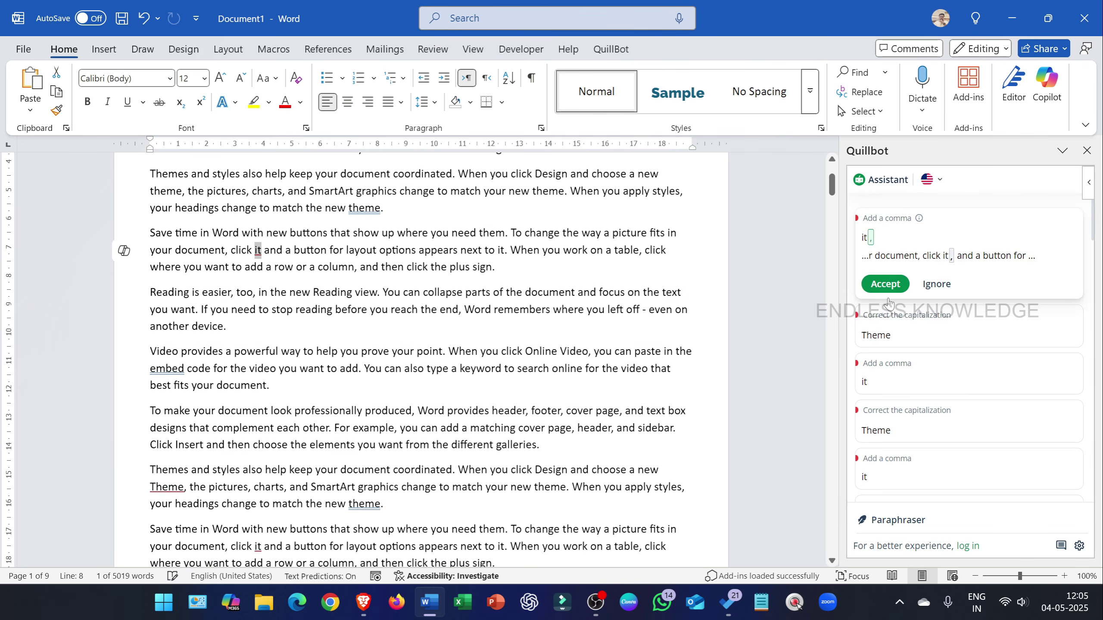
left_click(887, 285)
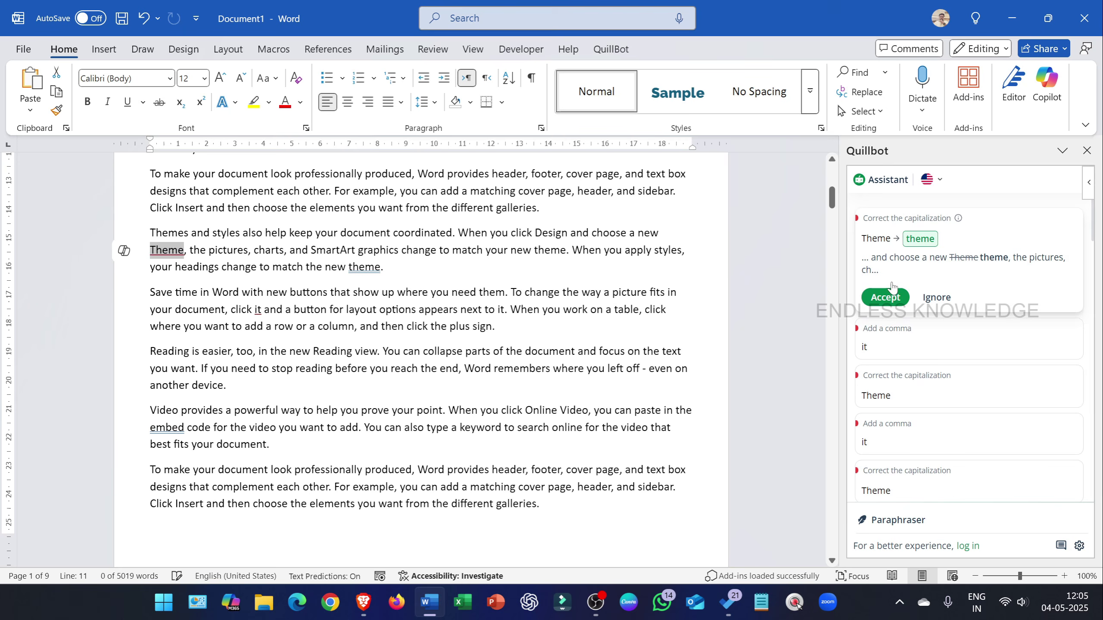
left_click(890, 298)
left_click(893, 285)
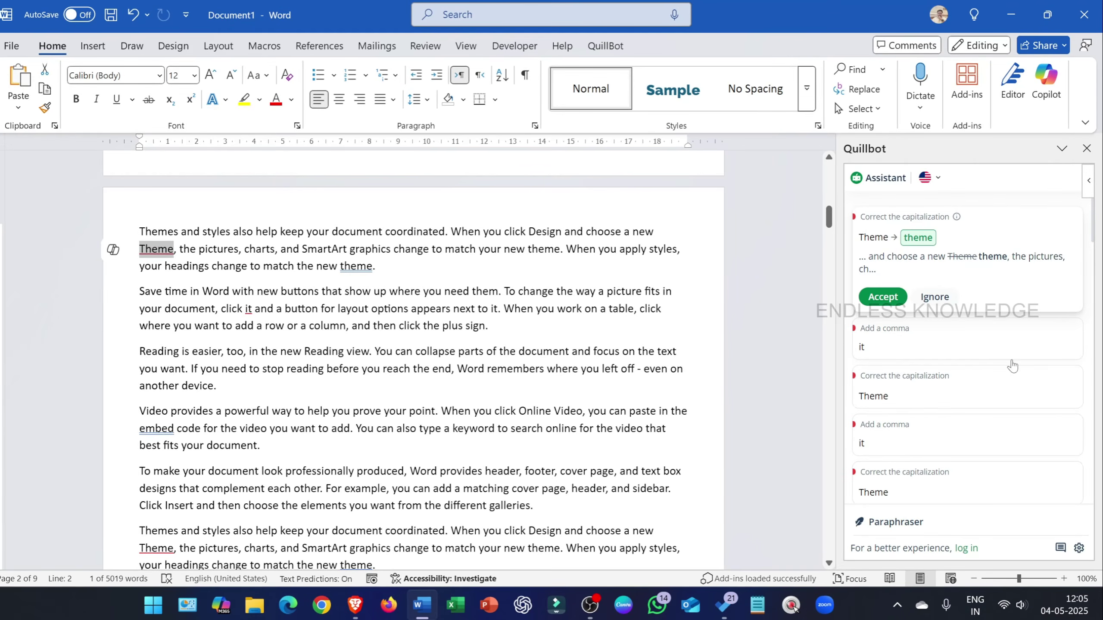
Examine the grammar suggestion options in the QuillBot settings.
left_click(1079, 551)
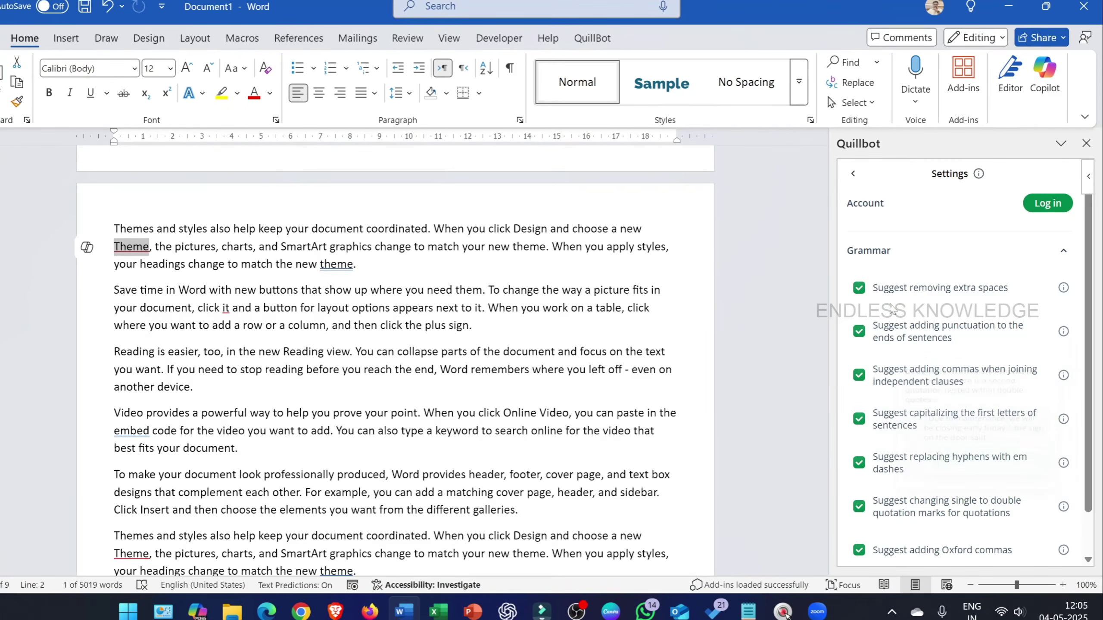
scroll(885, 346, "down", 2)
scroll(912, 326, "up", 3)
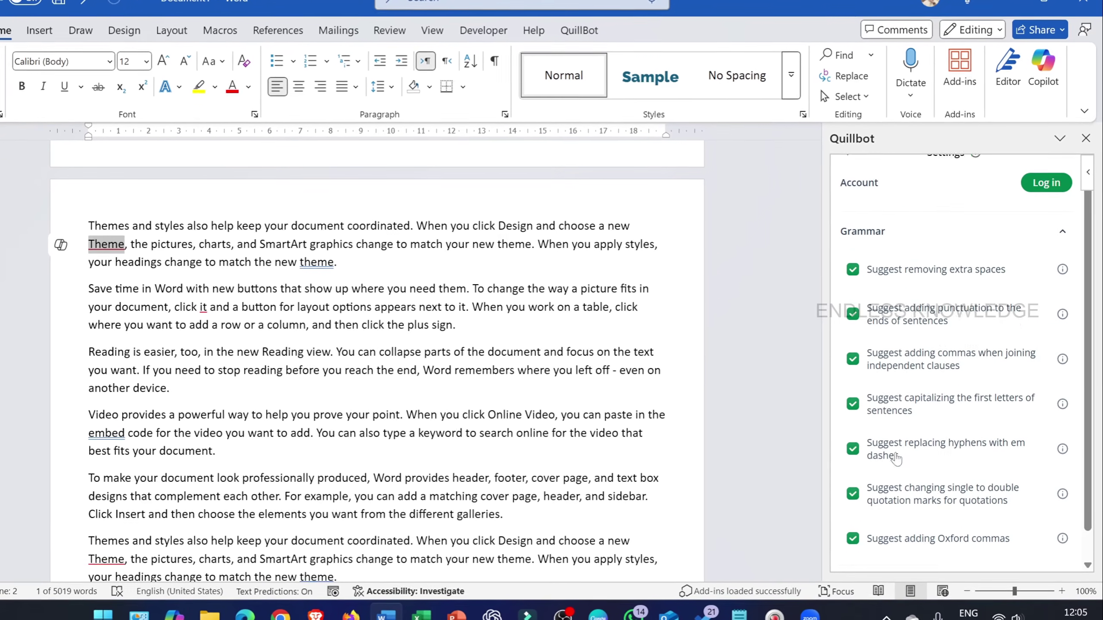
left_click(991, 252)
left_click(966, 291)
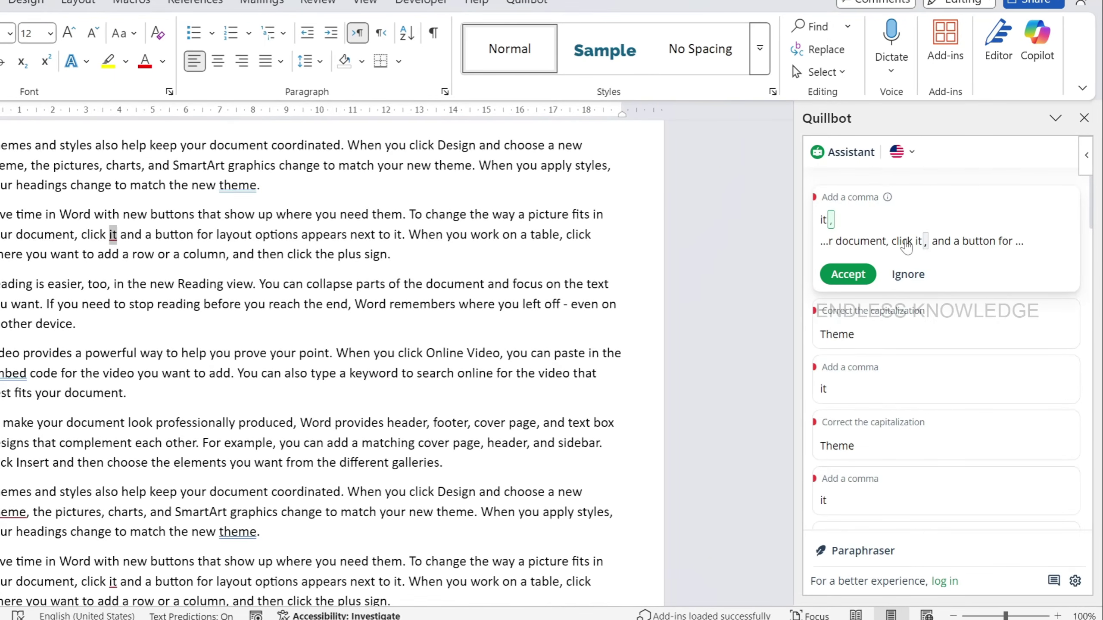
Paraphrase the paragraph beginning "Reading is easier, too" with QuillBot's Paraphraser, using the Fluency mode.
left_click(843, 554)
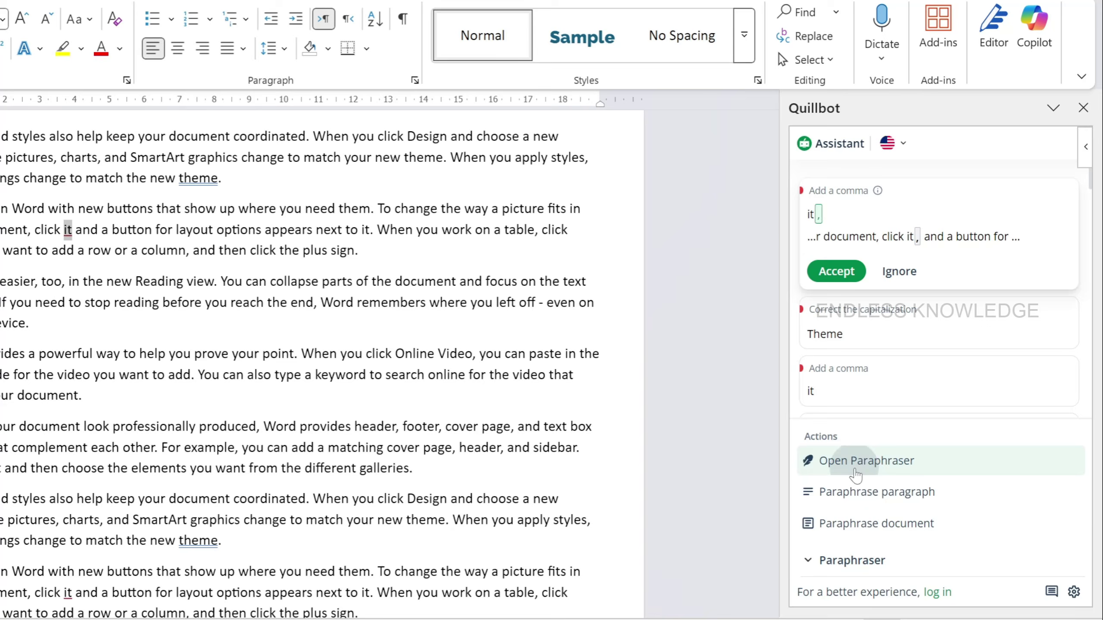
left_click(855, 470)
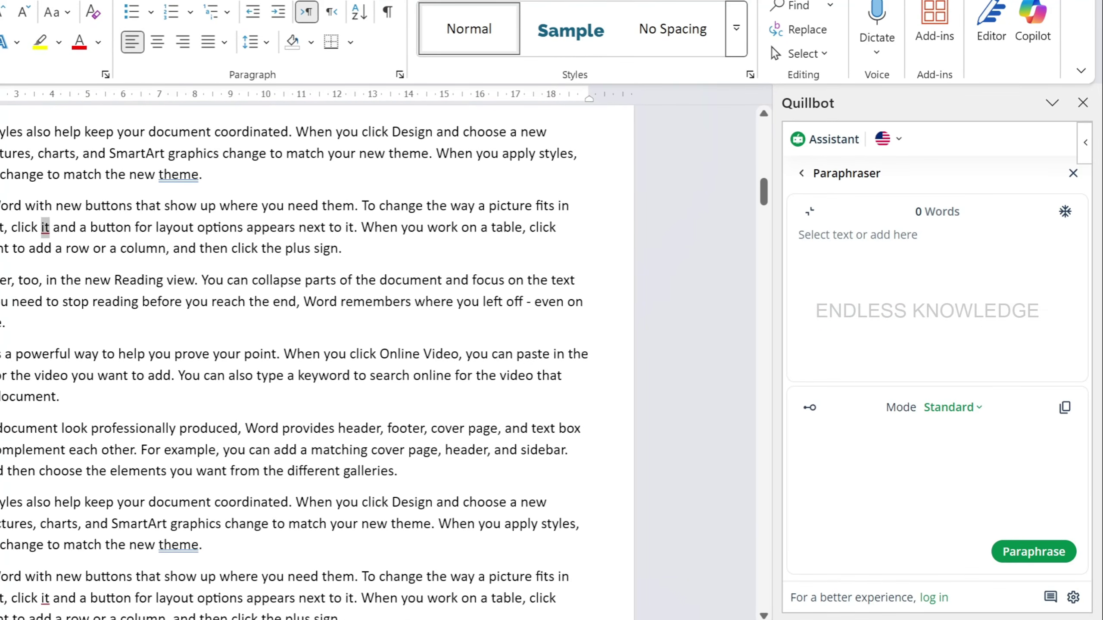
triple_click(26, 302)
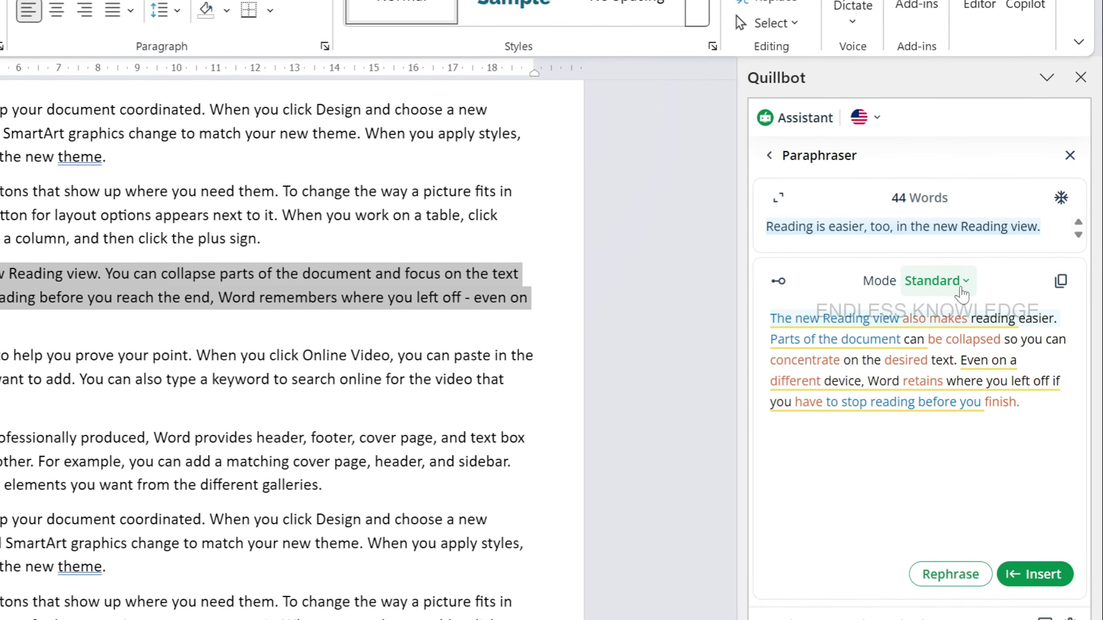
left_click(963, 294)
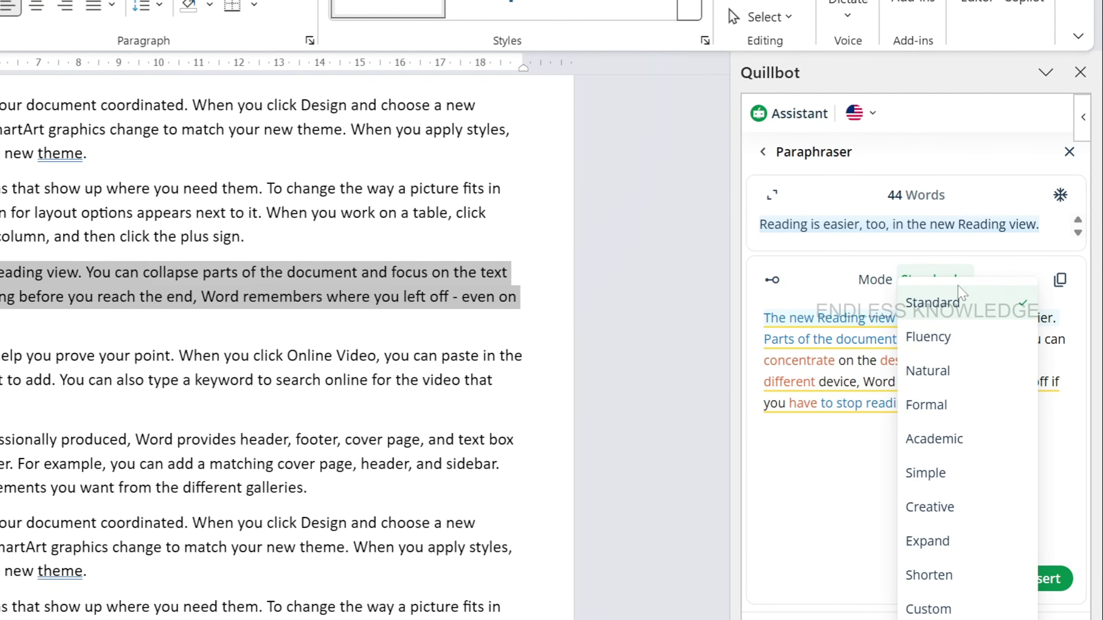
left_click(945, 337)
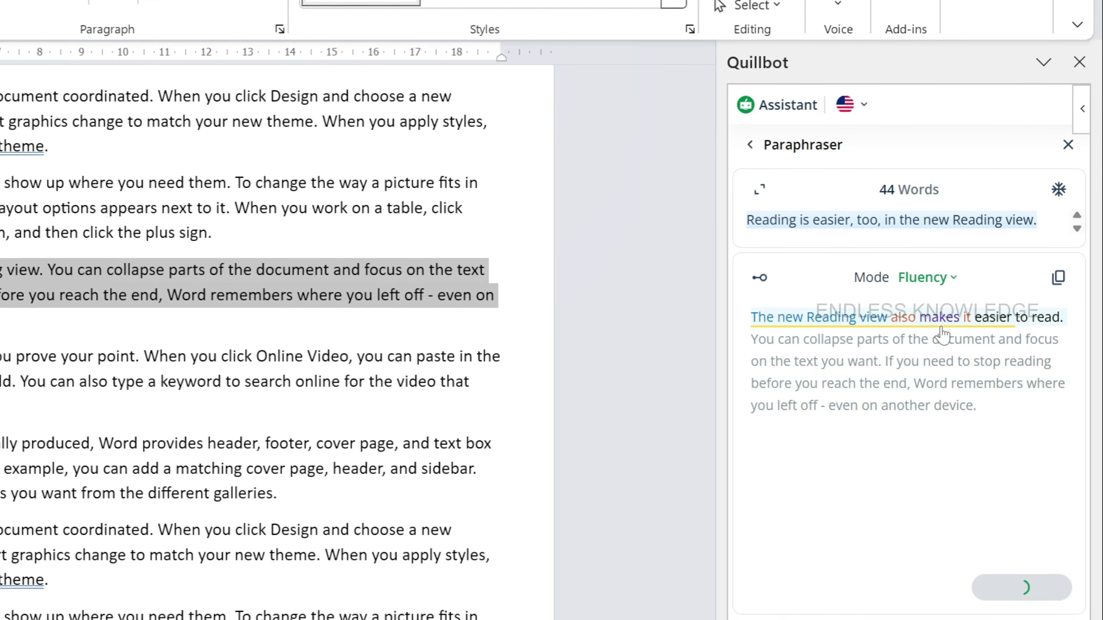
Try the Shorten mode for the paraphrased paragraph and return to the Fluency mode.
left_click(951, 279)
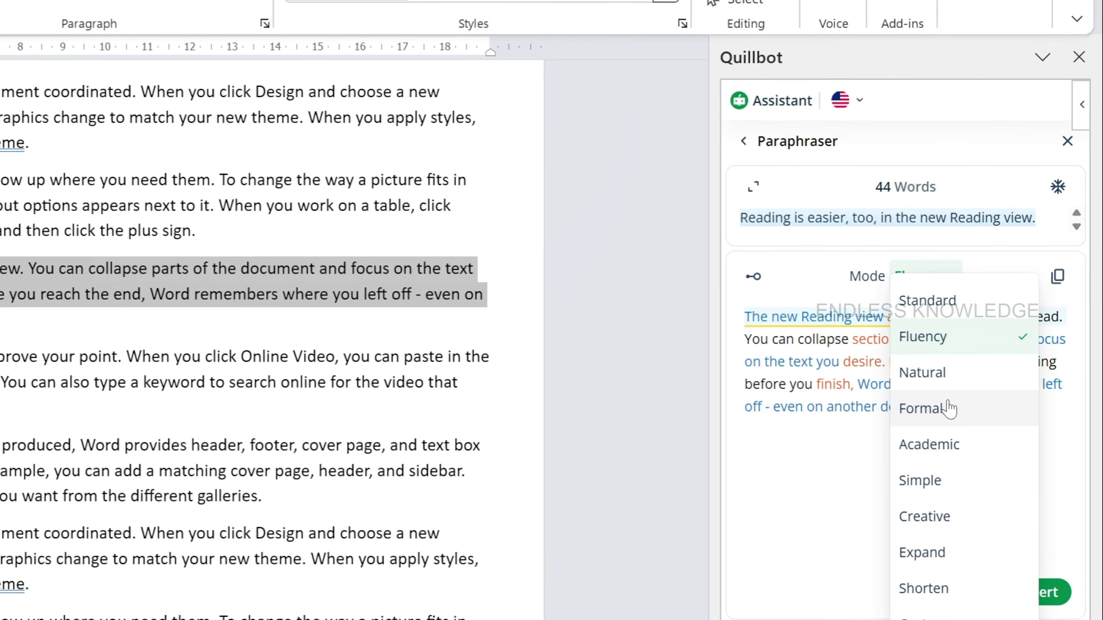
left_click(927, 591)
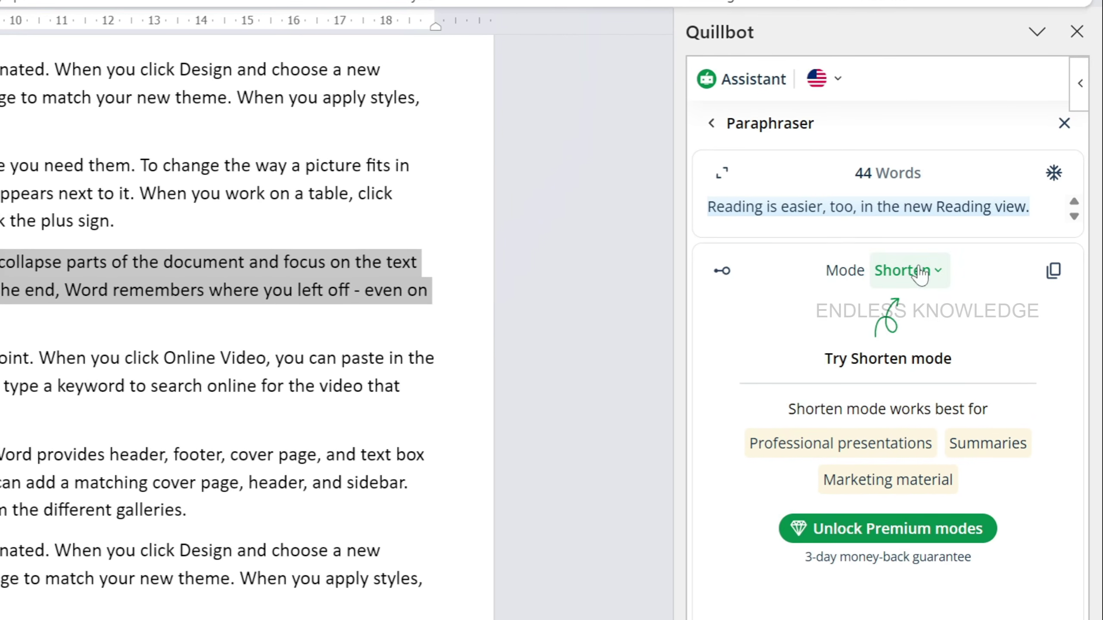
left_click(903, 271)
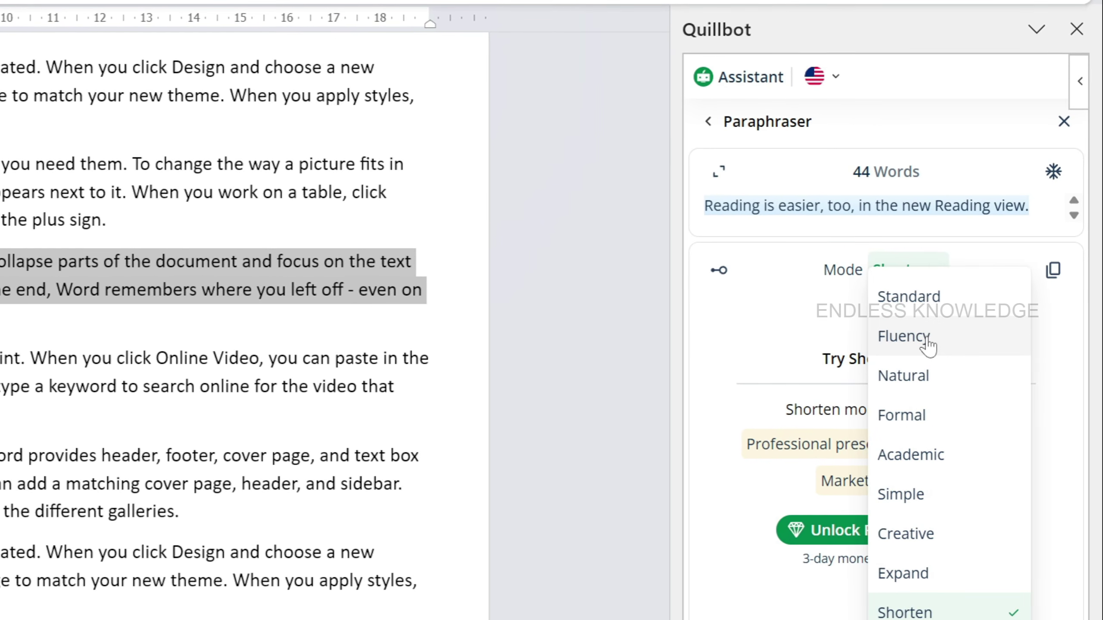
left_click(928, 344)
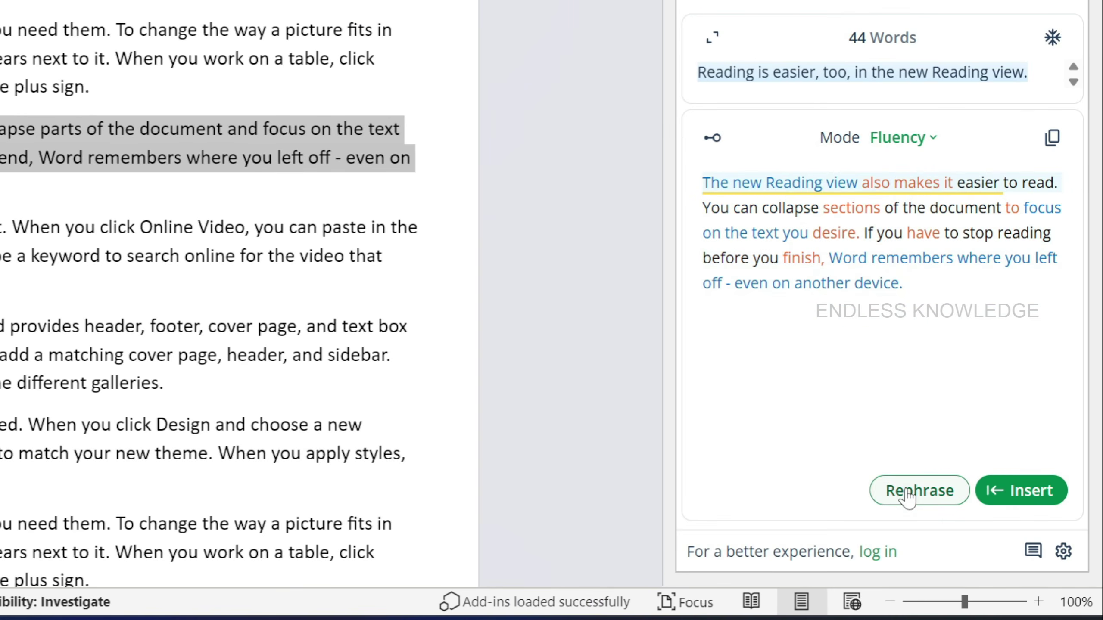
Rephrase the "Reading is easier, too" paragraph once more and insert the new wording into the document.
left_click(908, 498)
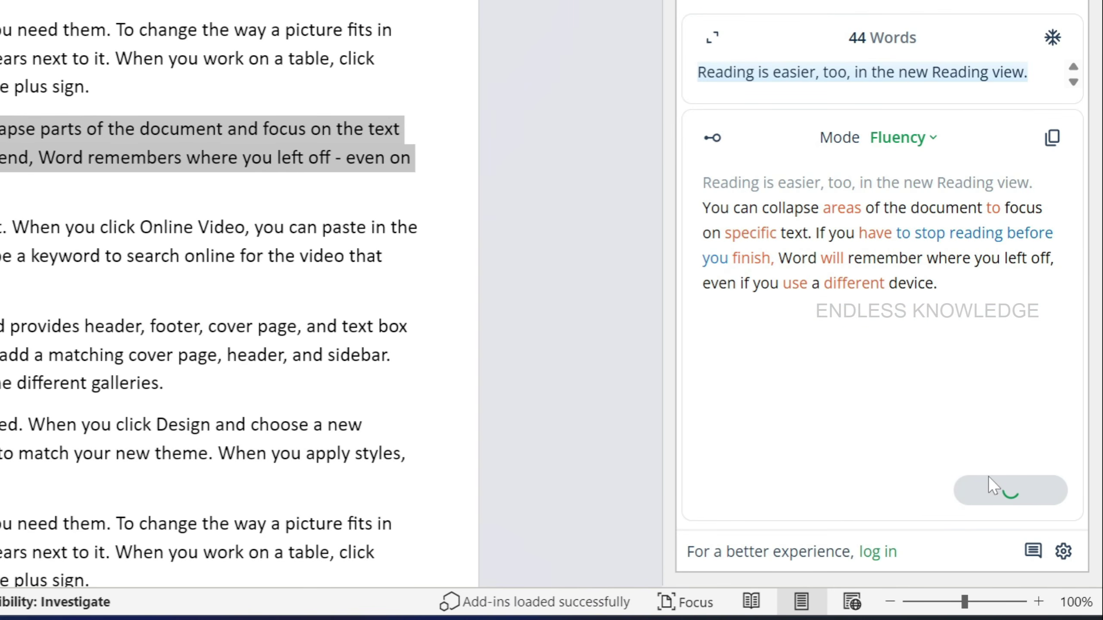
left_click(999, 488)
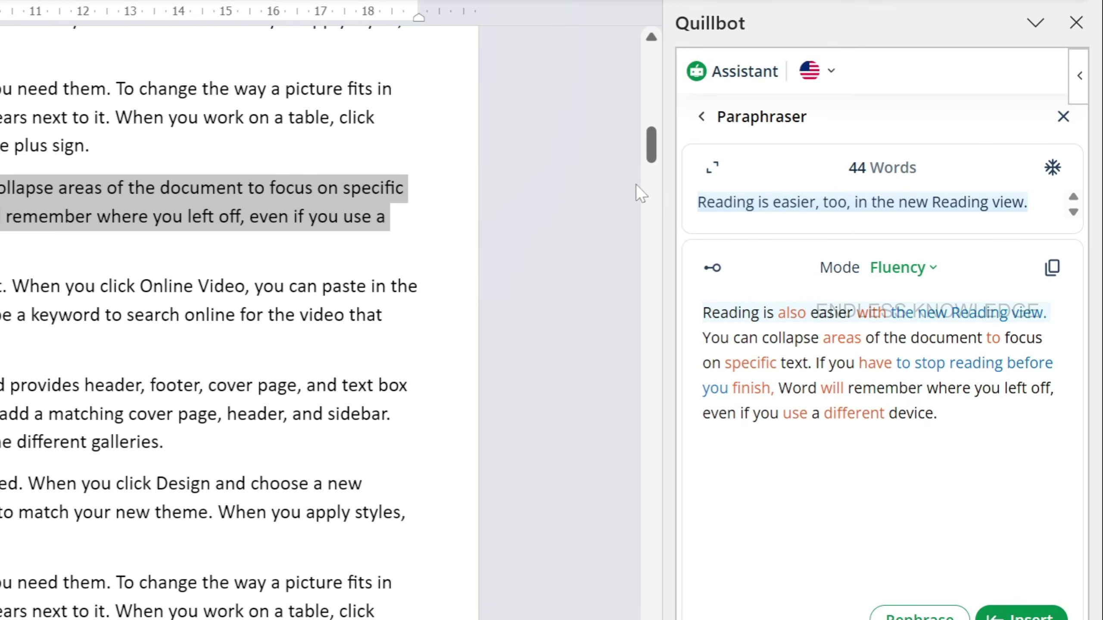
Look over the languages QuillBot supports and leave English (US) selected.
left_click(830, 79)
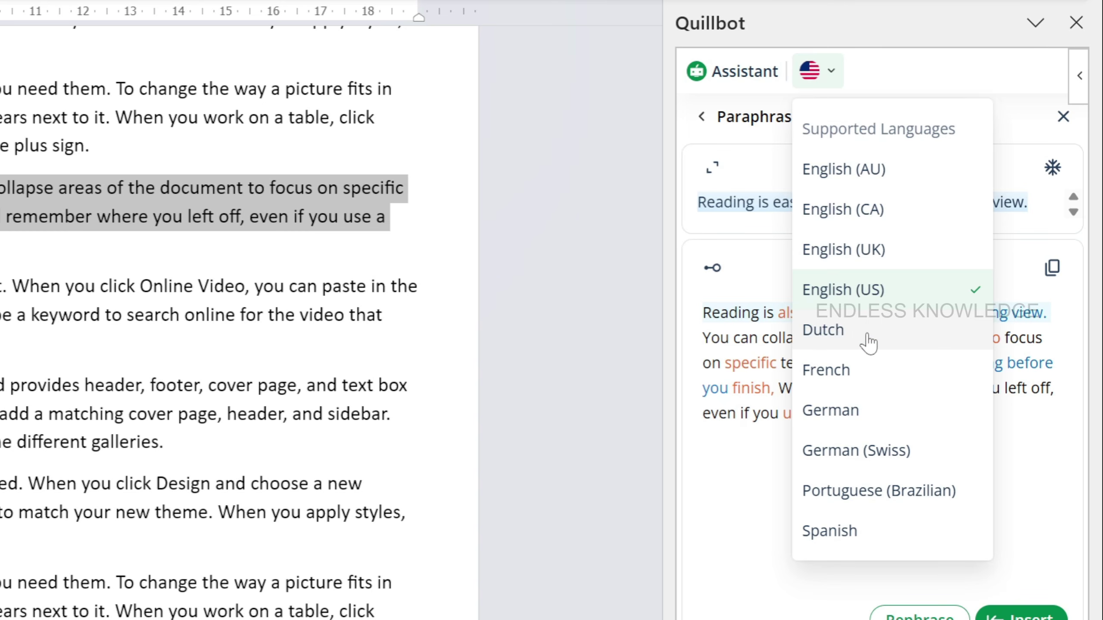
left_click(830, 79)
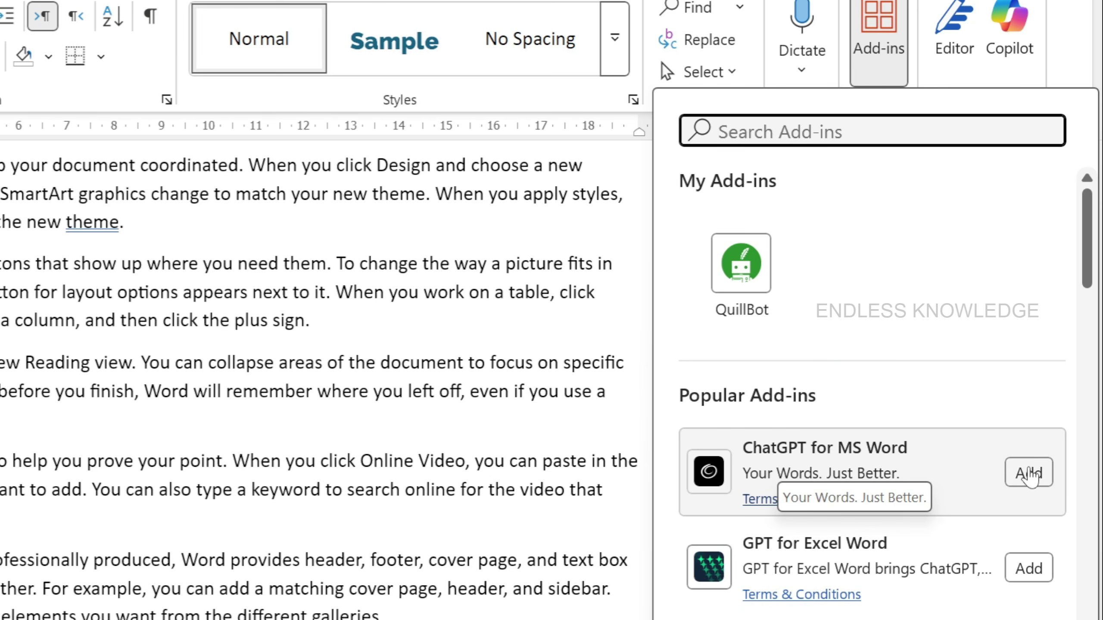
Add the ChatGPT for MS Word add-in, skipping its getting-started questions, and view its subscription plans before returning to its home page.
left_click(1029, 473)
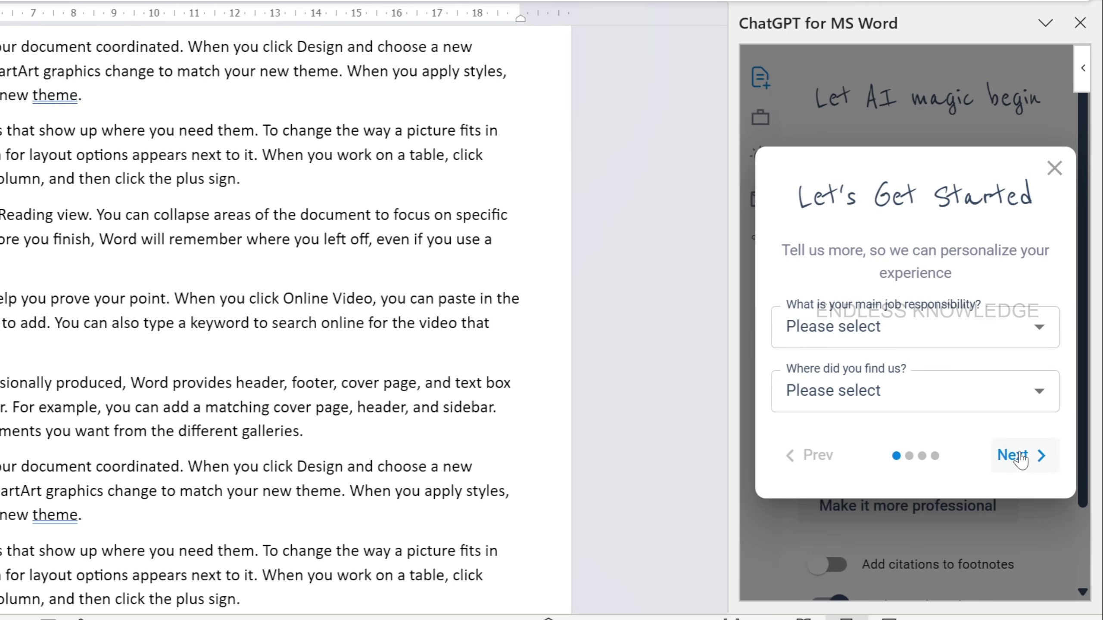
left_click(1054, 168)
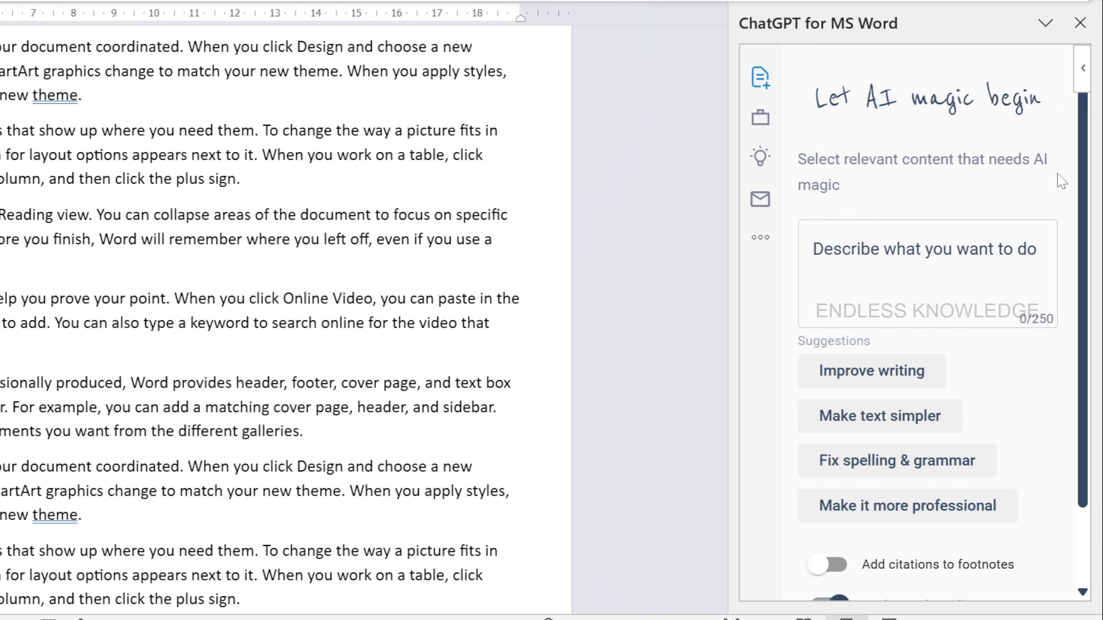
left_click(765, 120)
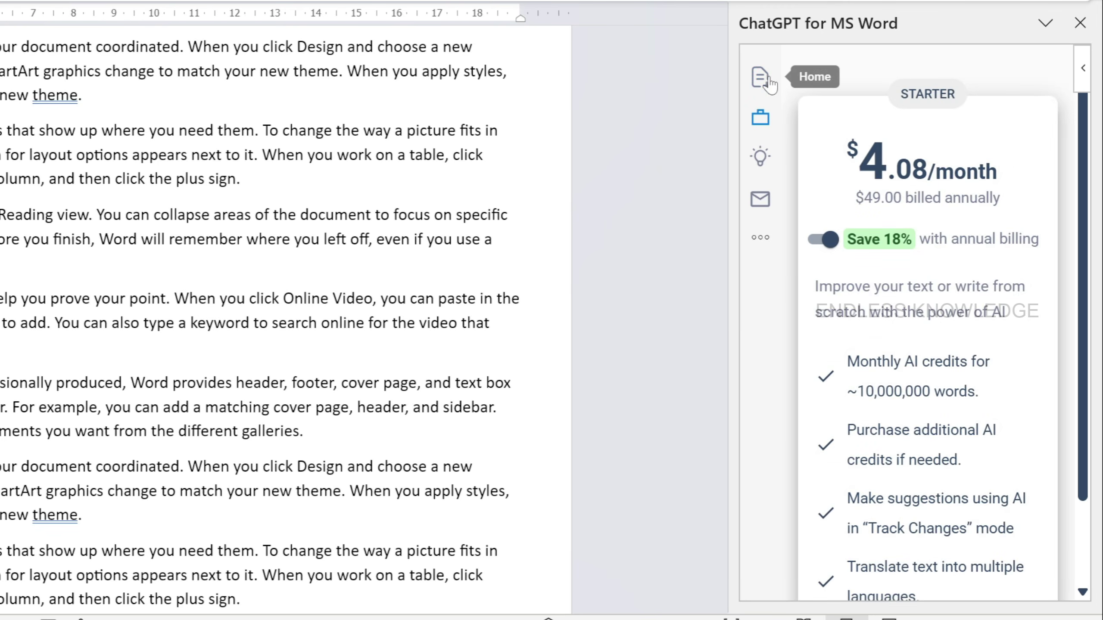
left_click(767, 81)
Rewrite the adjacent paragraphs about new buttons and the Reading view with ChatGPT's "Make it more professional" suggestion.
scroll(1007, 361, "down", 2)
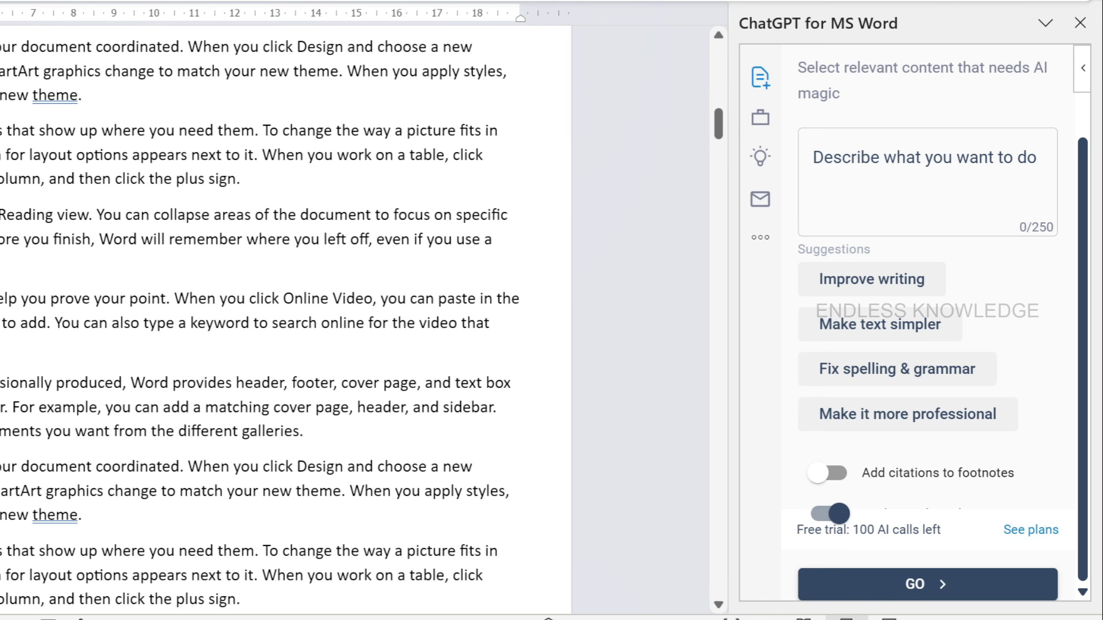
left_click_drag(0, 130, 0, 263)
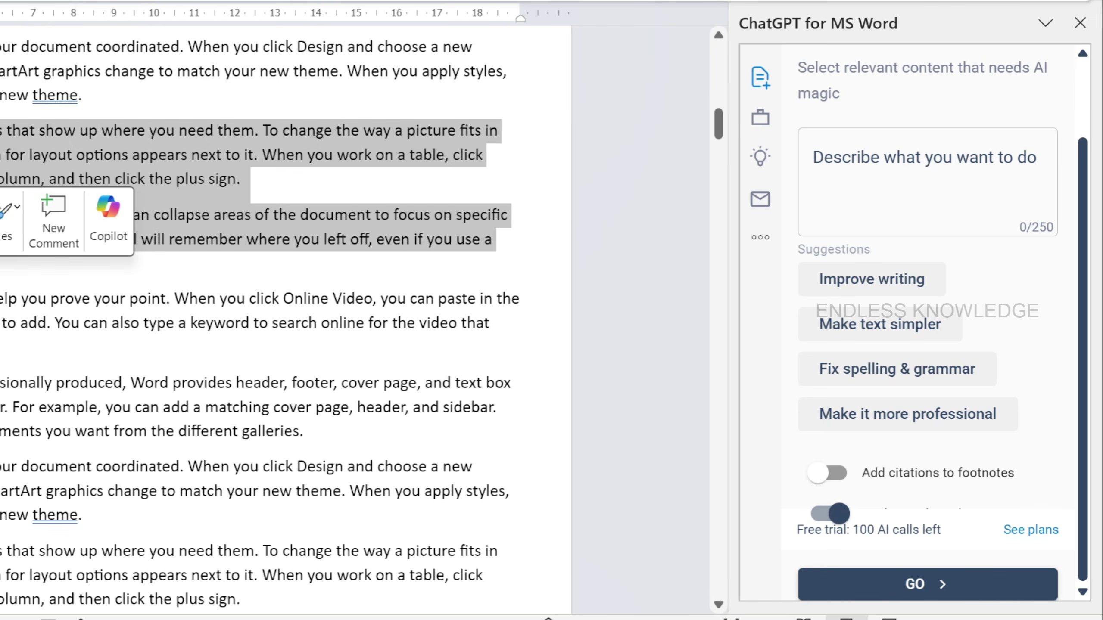
left_click(893, 420)
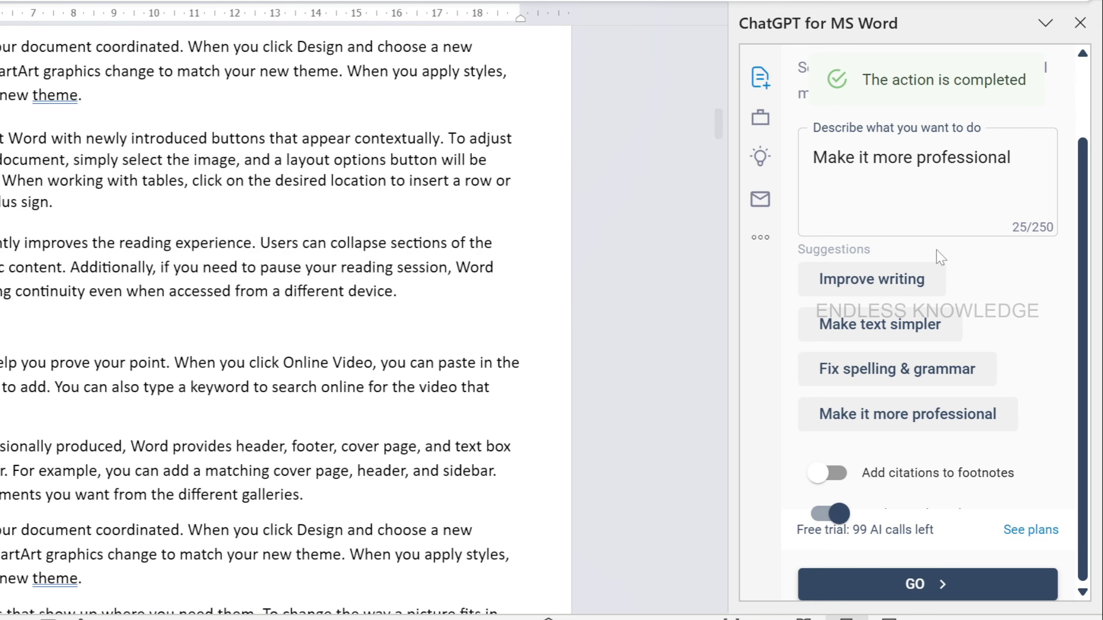
Generate a paragraph in the document with the ChatGPT prompt "write about quantum computers in simple terms.".
left_click(912, 196)
key("ctrl+a")
type("write about quantum computers in simple terms.")
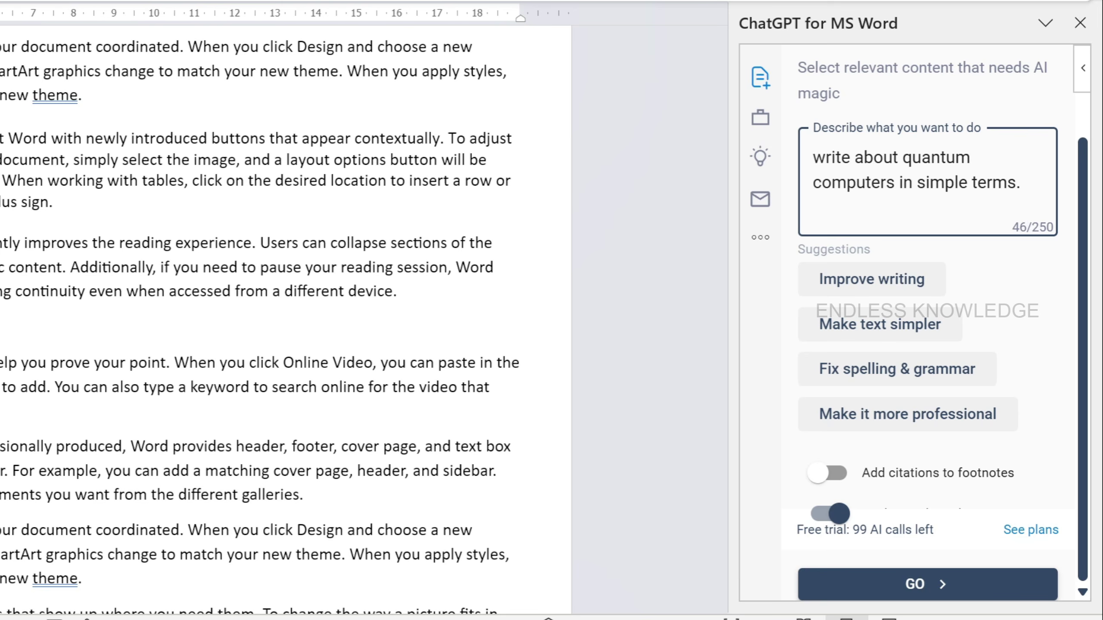
left_click(941, 592)
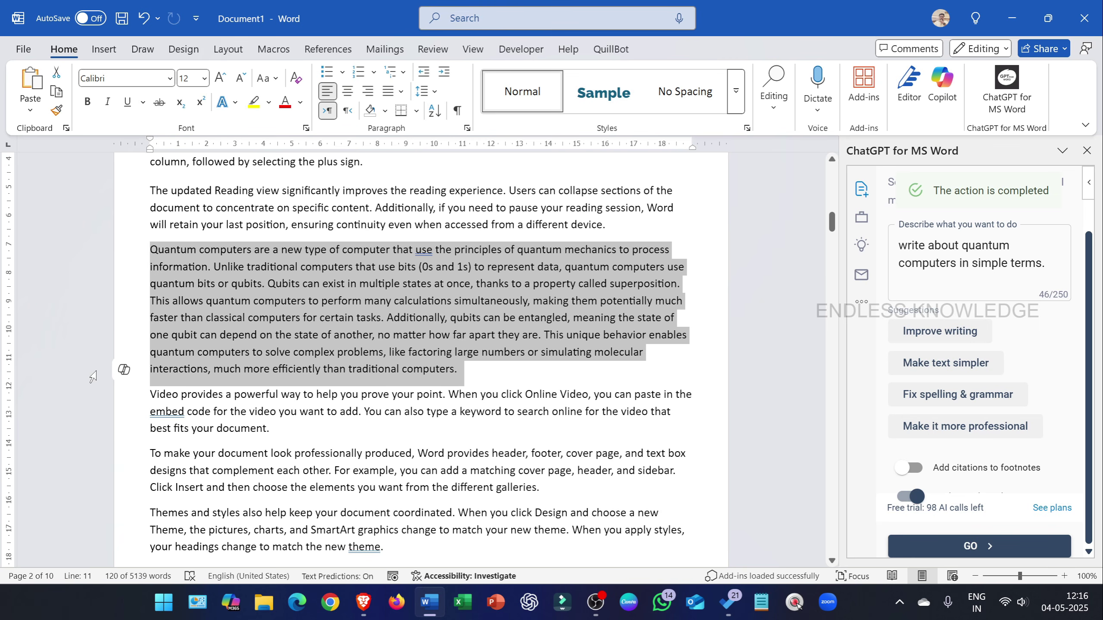
left_click(482, 374)
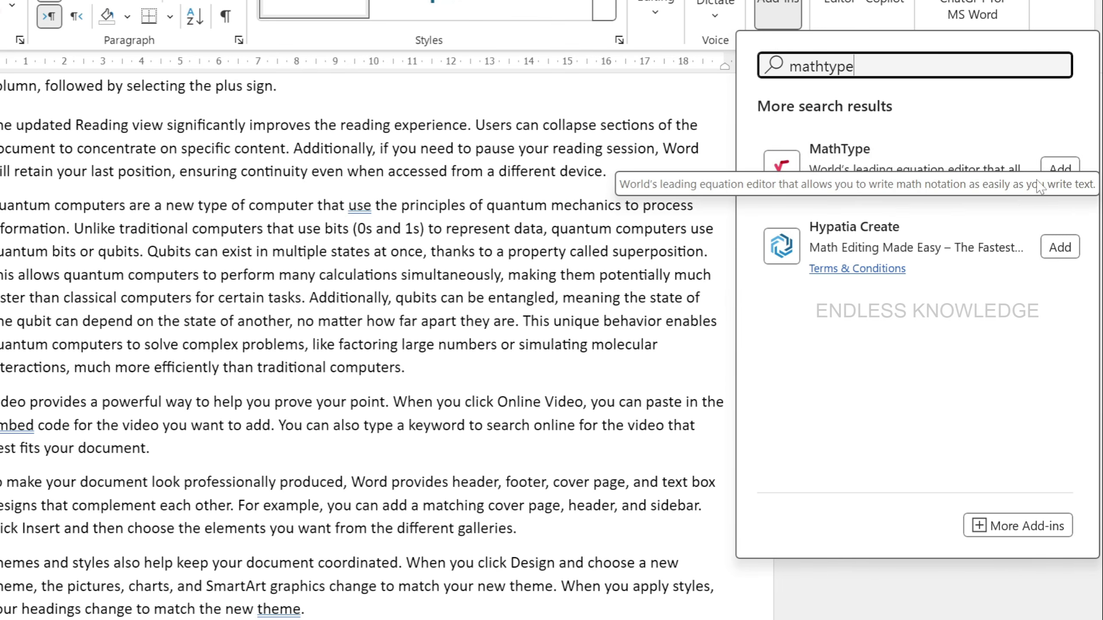
Add the MathType add-in and connect it to the signed-in Microsoft account, accepting the requested permissions and declining product news.
left_click(1060, 168)
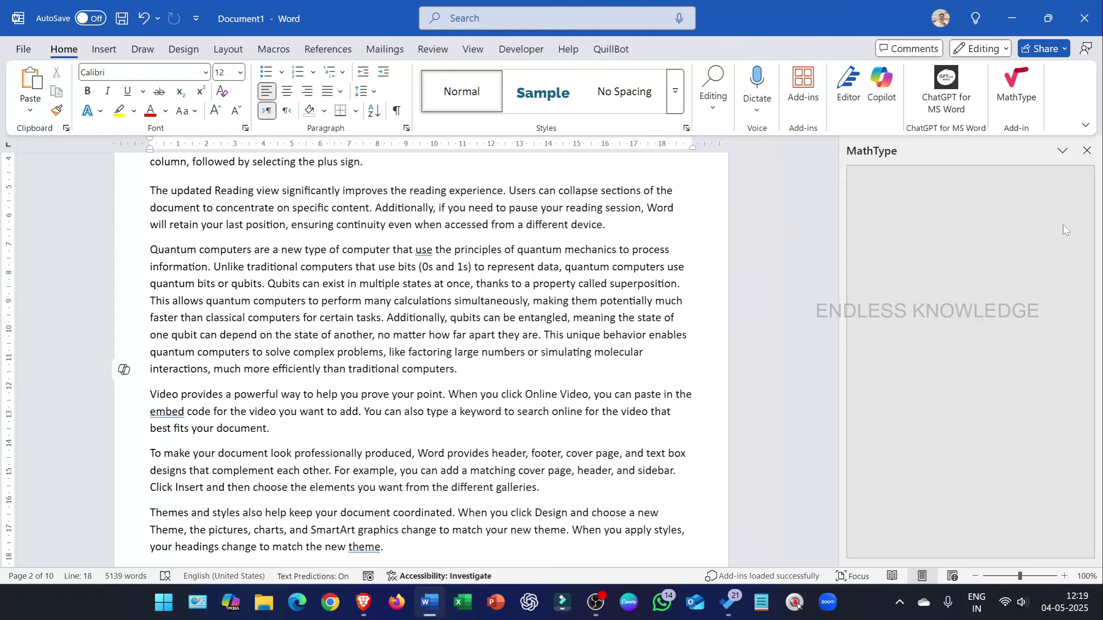
left_click(972, 418)
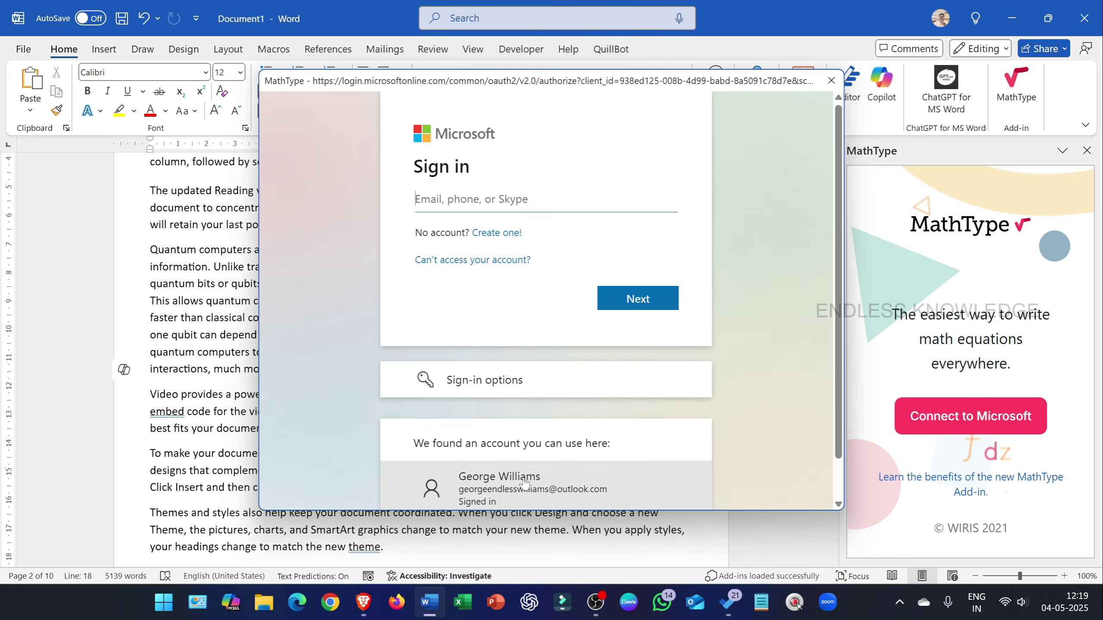
left_click(500, 482)
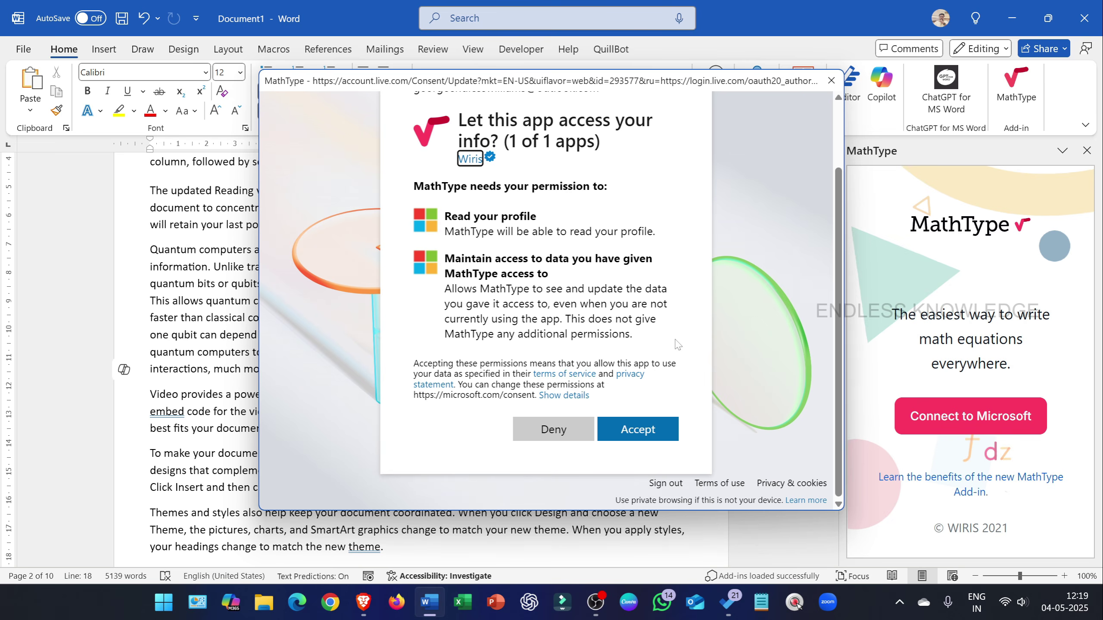
left_click(639, 430)
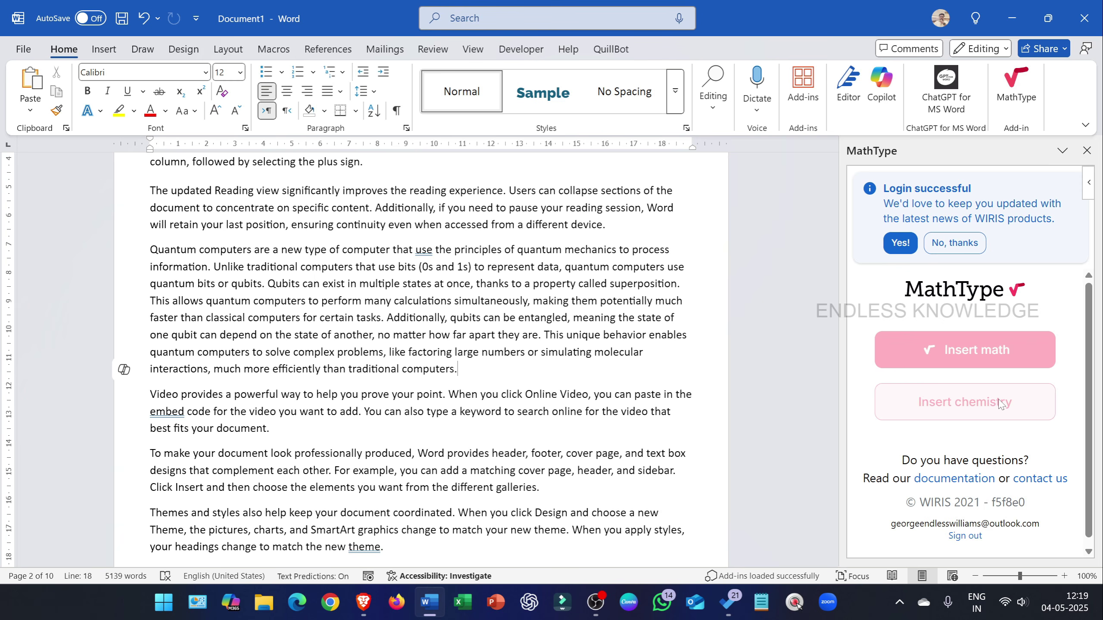
left_click(946, 247)
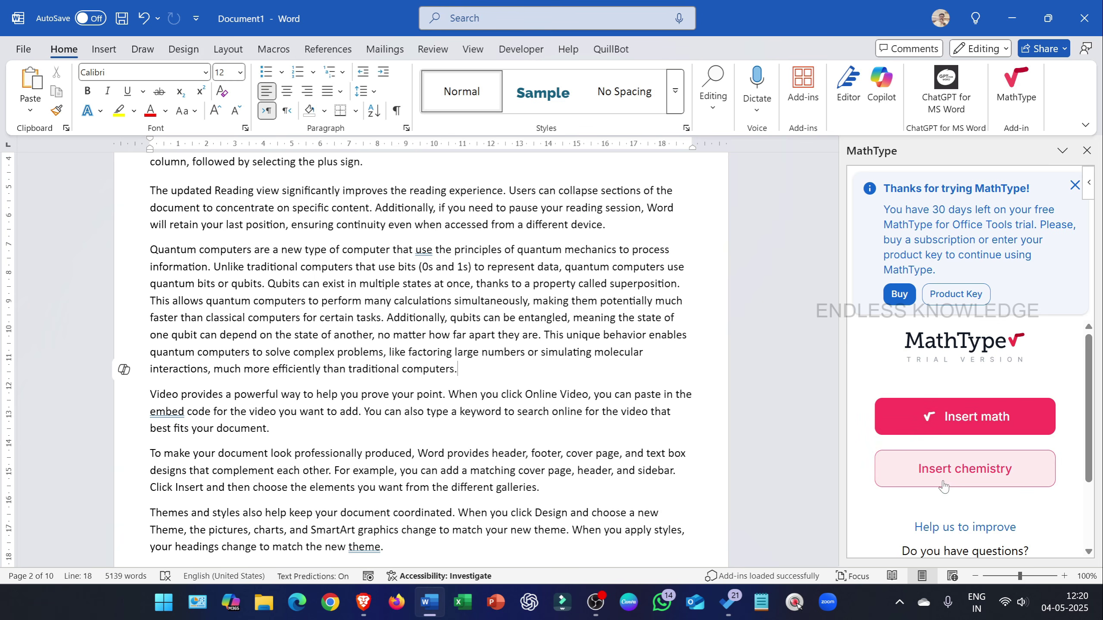
Handwrite the equation a² − b² = (A − B)(a − b) in MathType and insert it on a new line below the quantum computers paragraph.
key("Return")
scroll(417, 347, "down", 2)
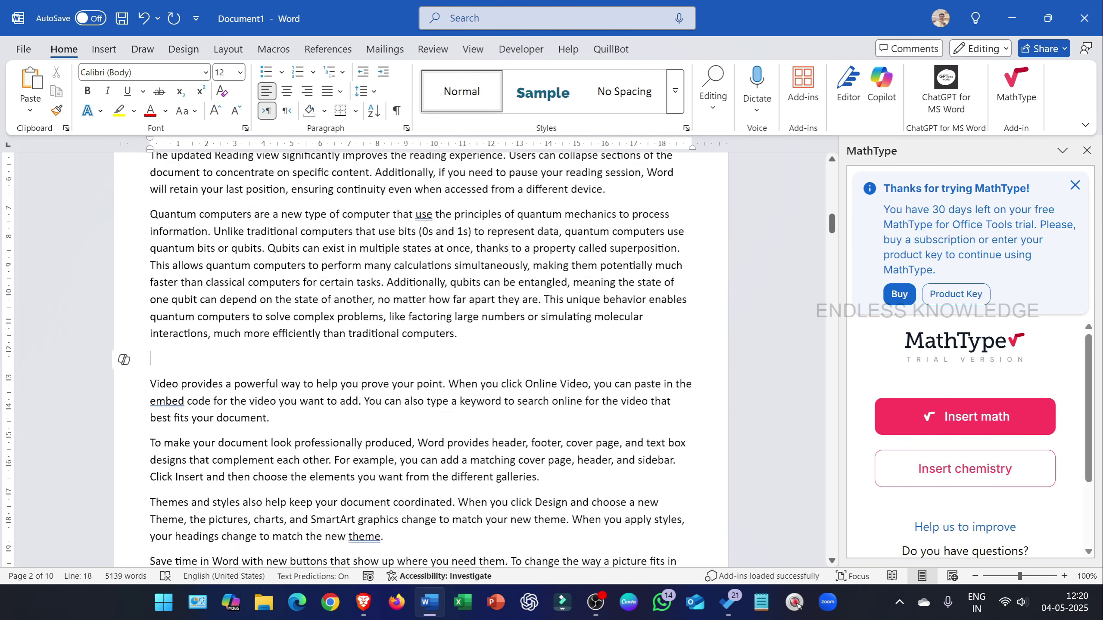
left_click(995, 413)
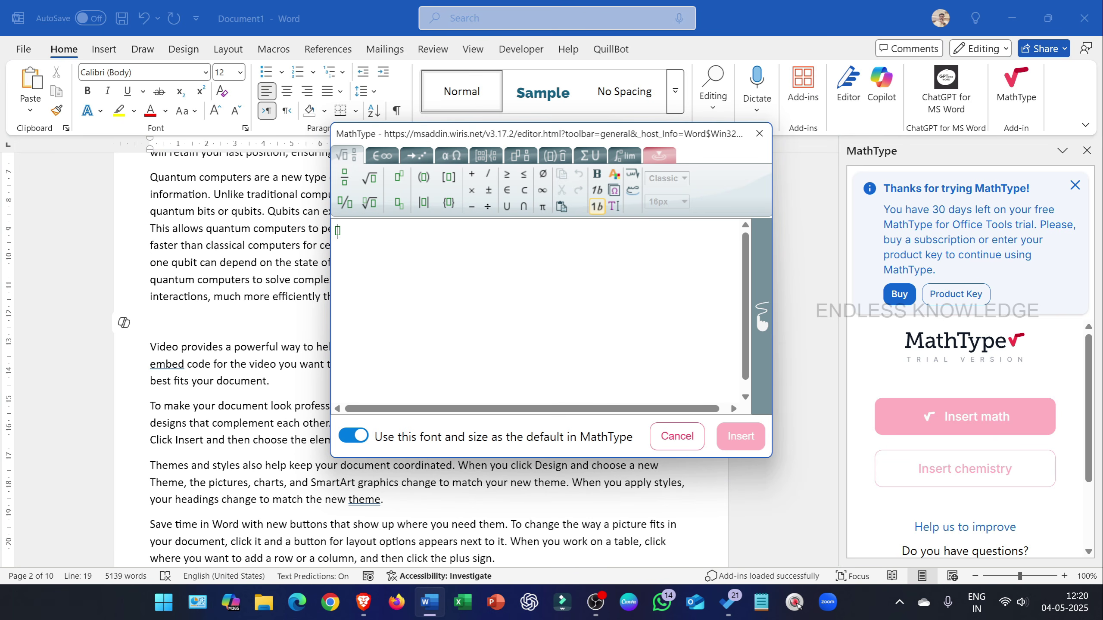
left_click(399, 176)
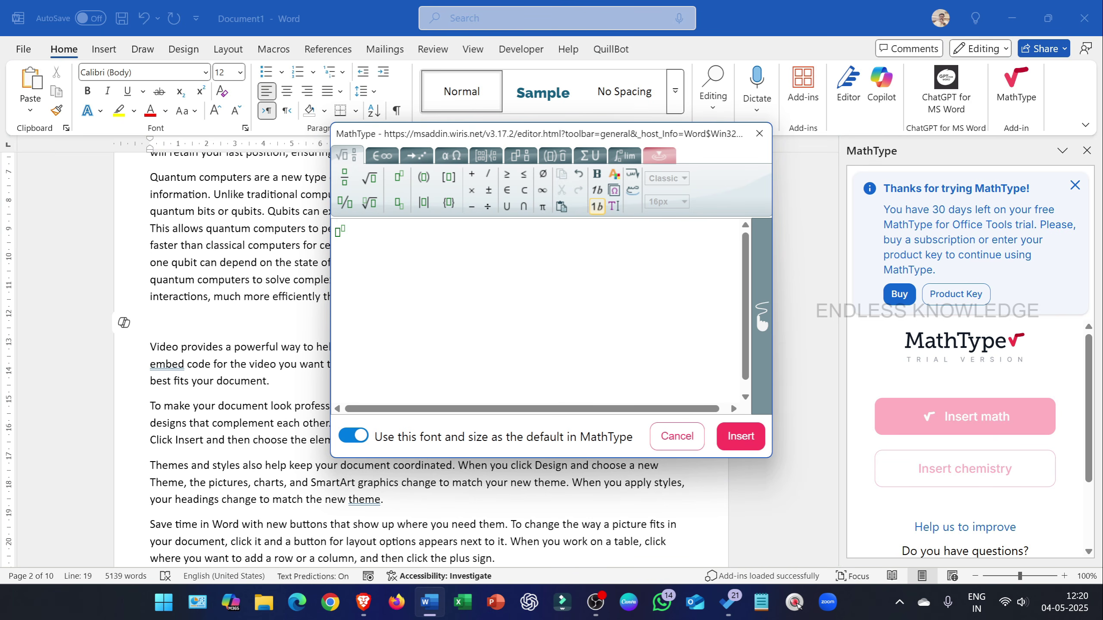
key("ctrl+z")
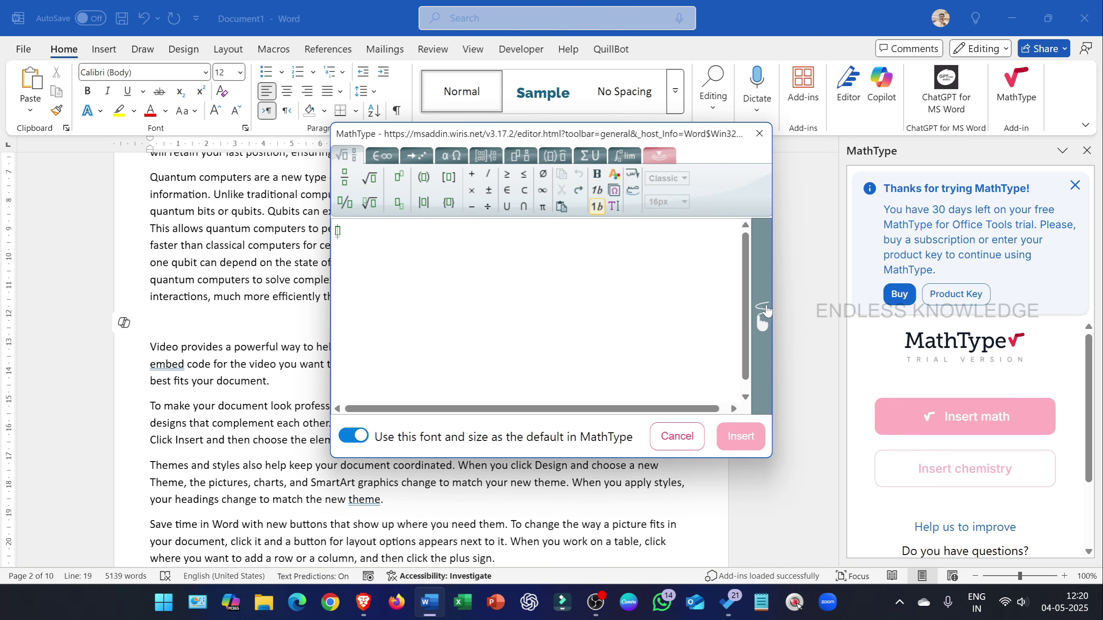
left_click(763, 317)
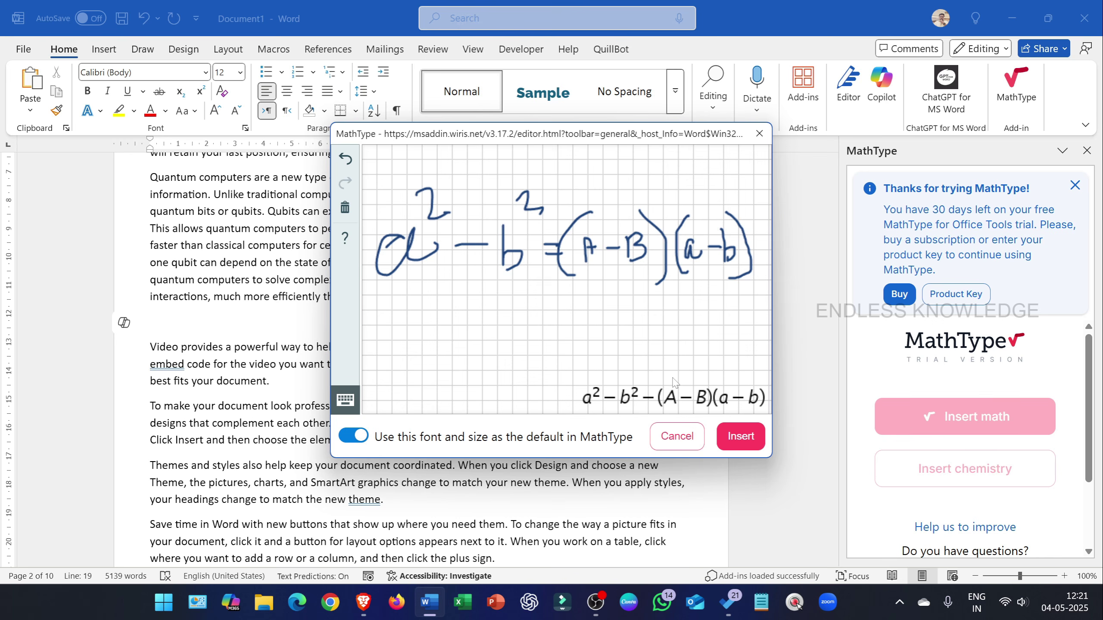
left_click(739, 436)
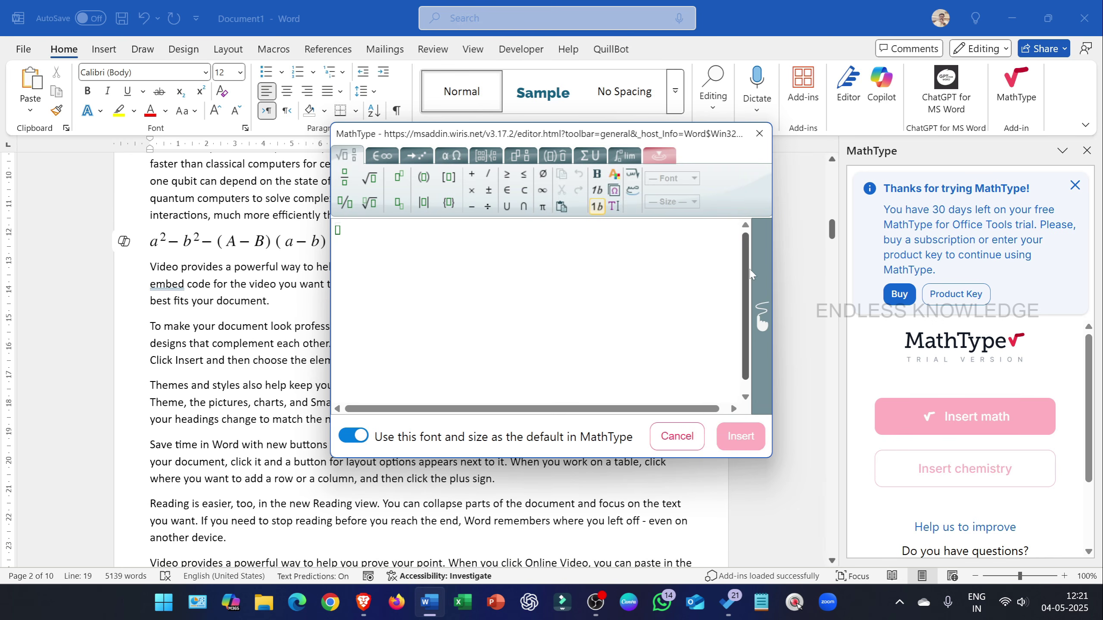
left_click(759, 133)
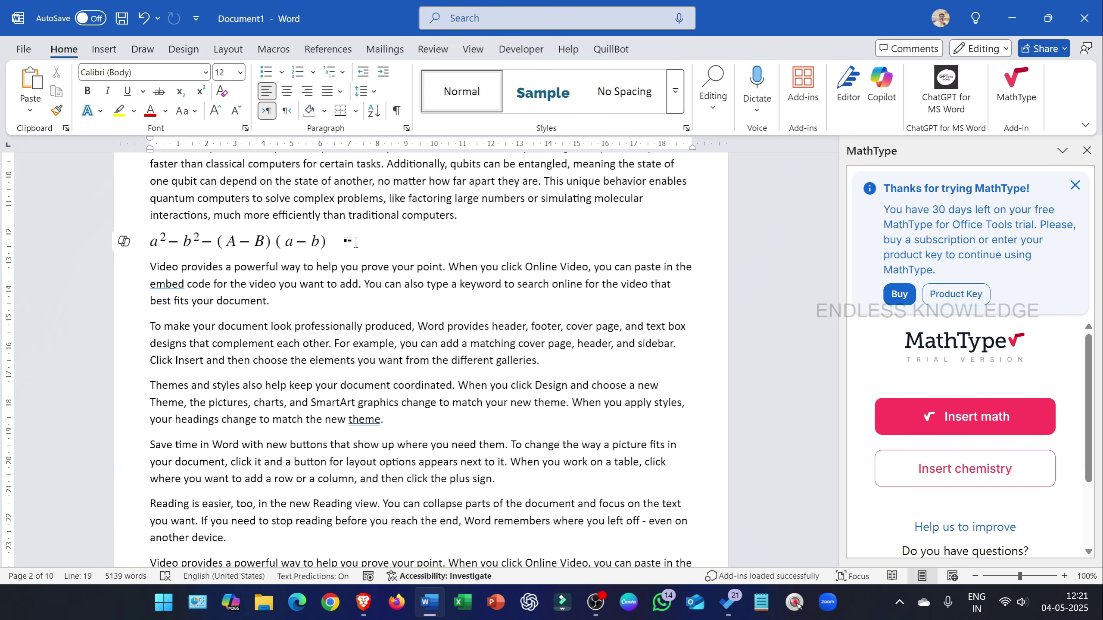
Examine Word's built-in Ink Equation handwriting input without inserting an equation.
left_click(104, 49)
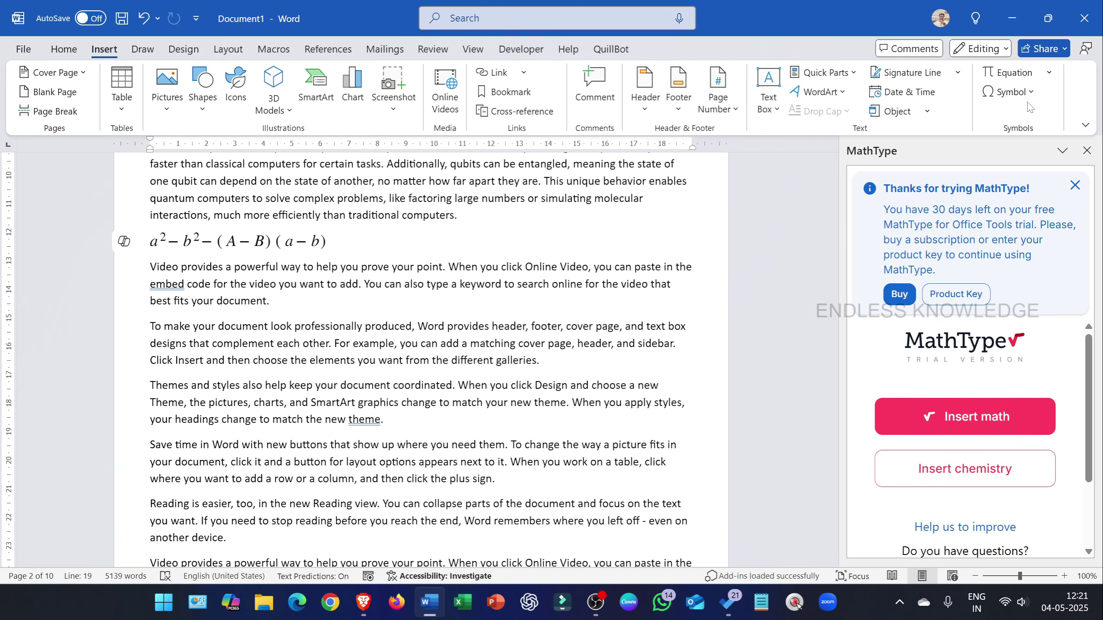
left_click(1049, 71)
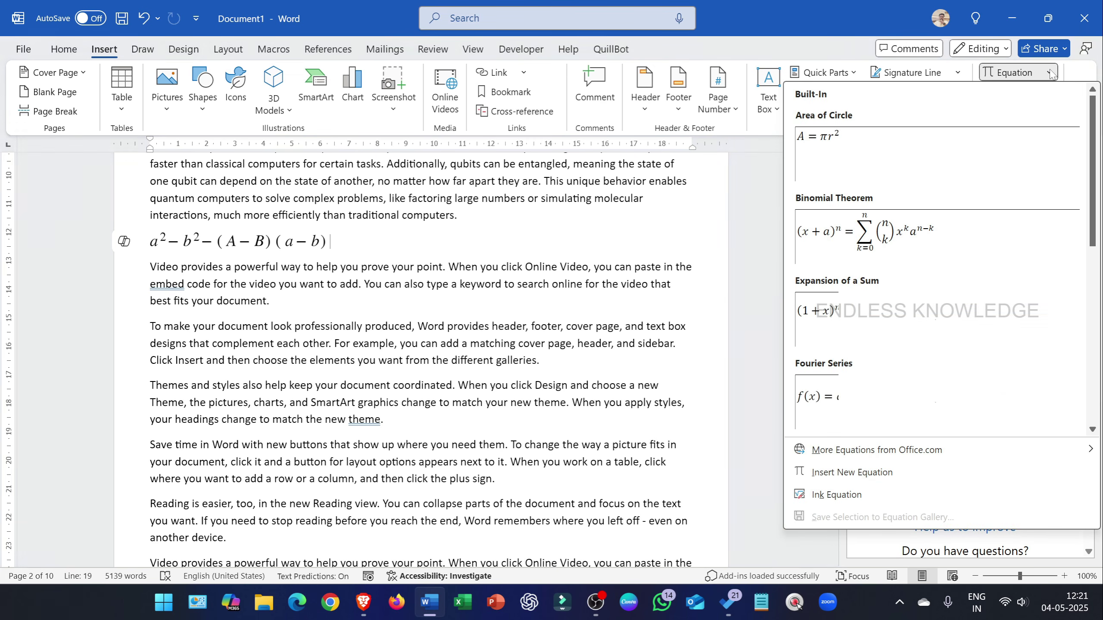
left_click(852, 494)
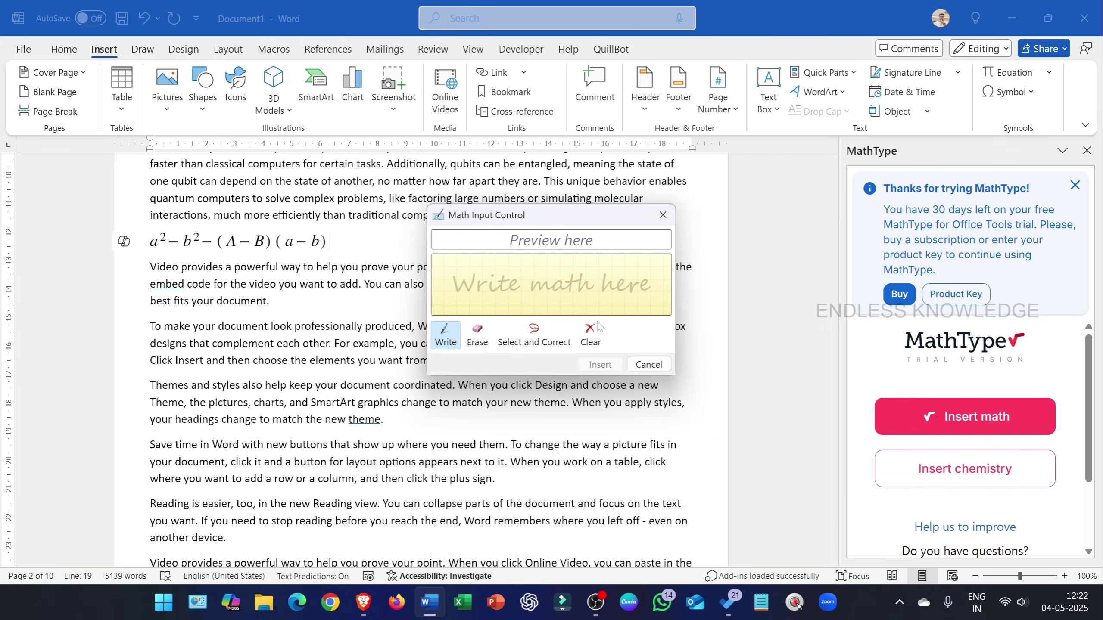
left_click(662, 214)
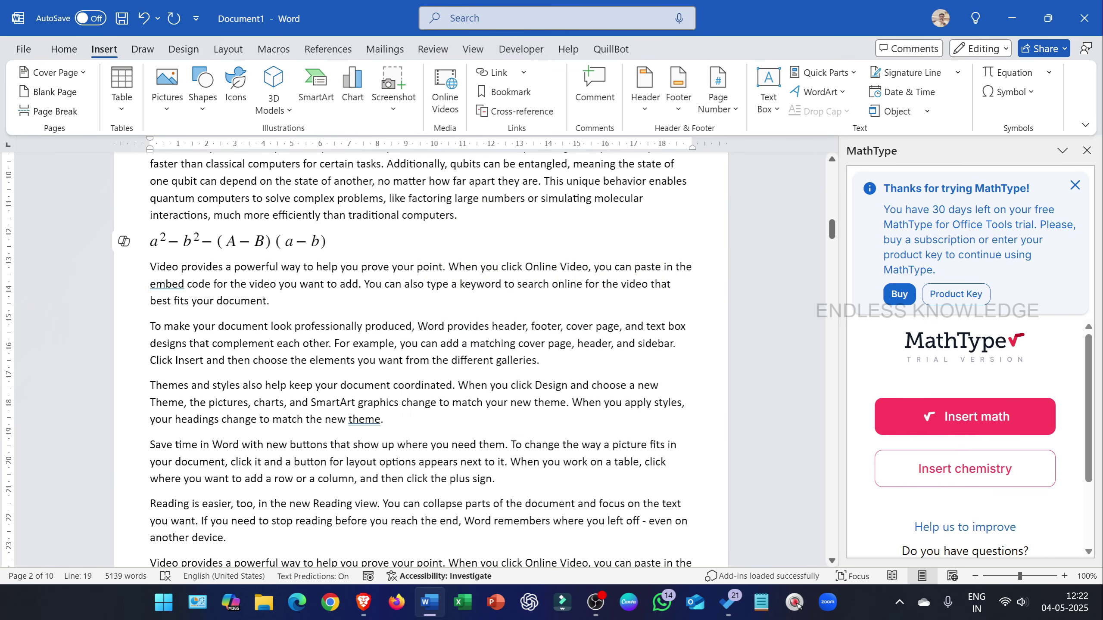
Dismiss the MathType trial notice, then sign out of MathType and close the add-in.
left_click(1075, 186)
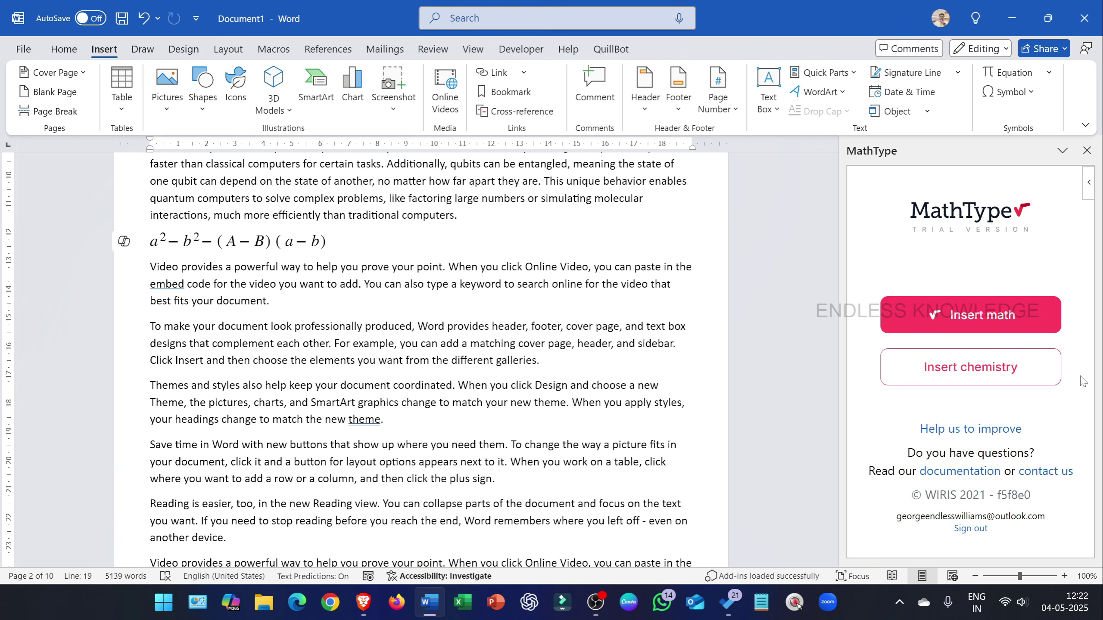
left_click(966, 528)
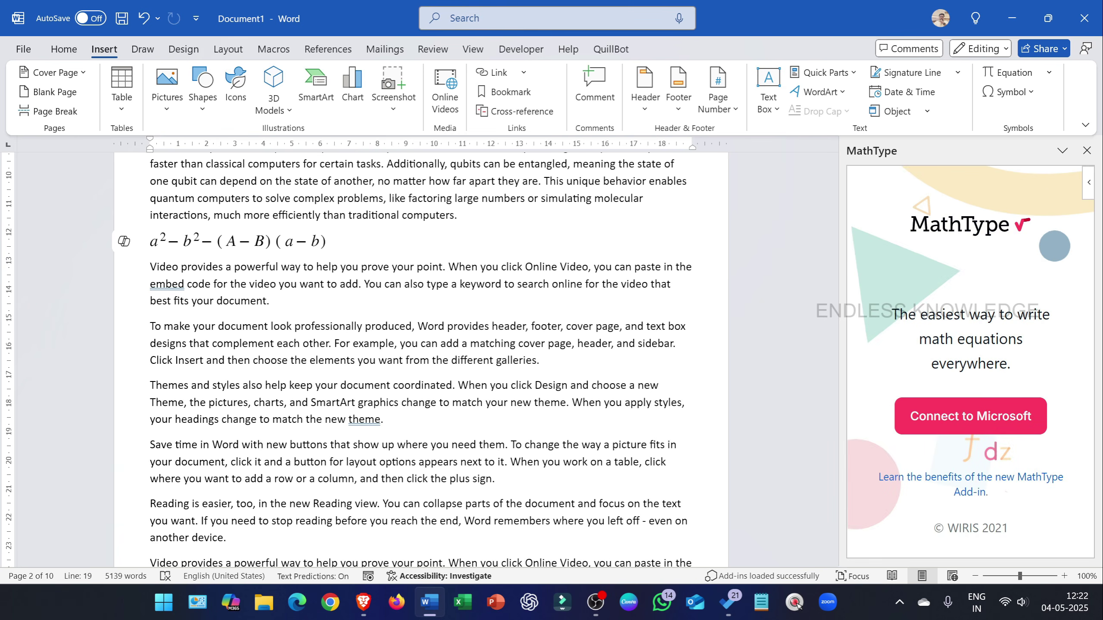
left_click(1087, 150)
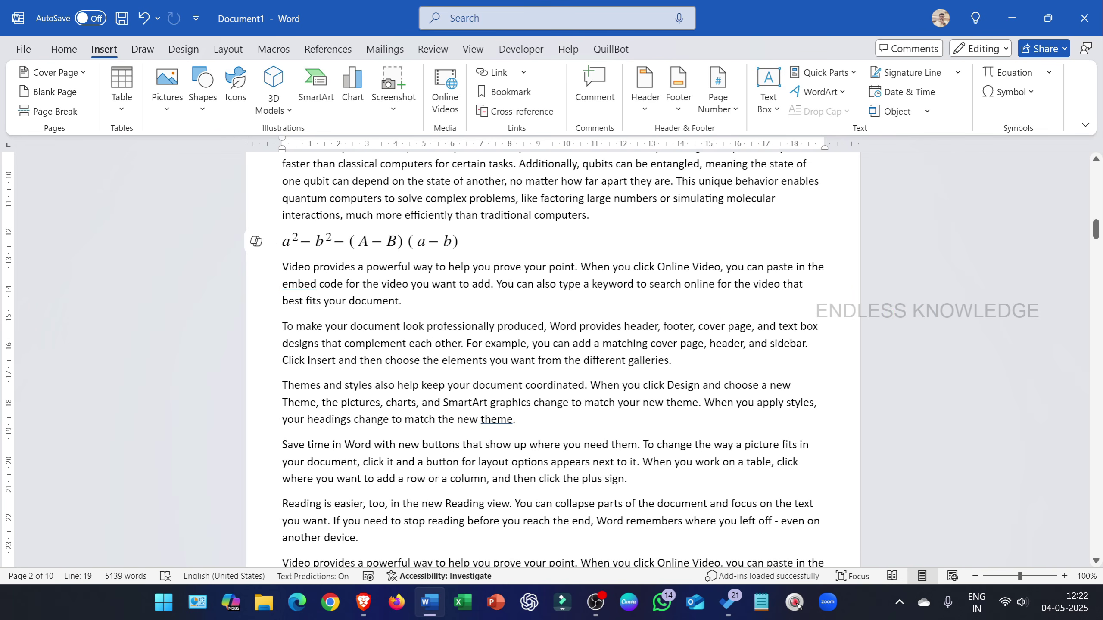
Add the Vertex42 Template Gallery add-in and browse the templates in its Students & Teachers category.
left_click(403, 301)
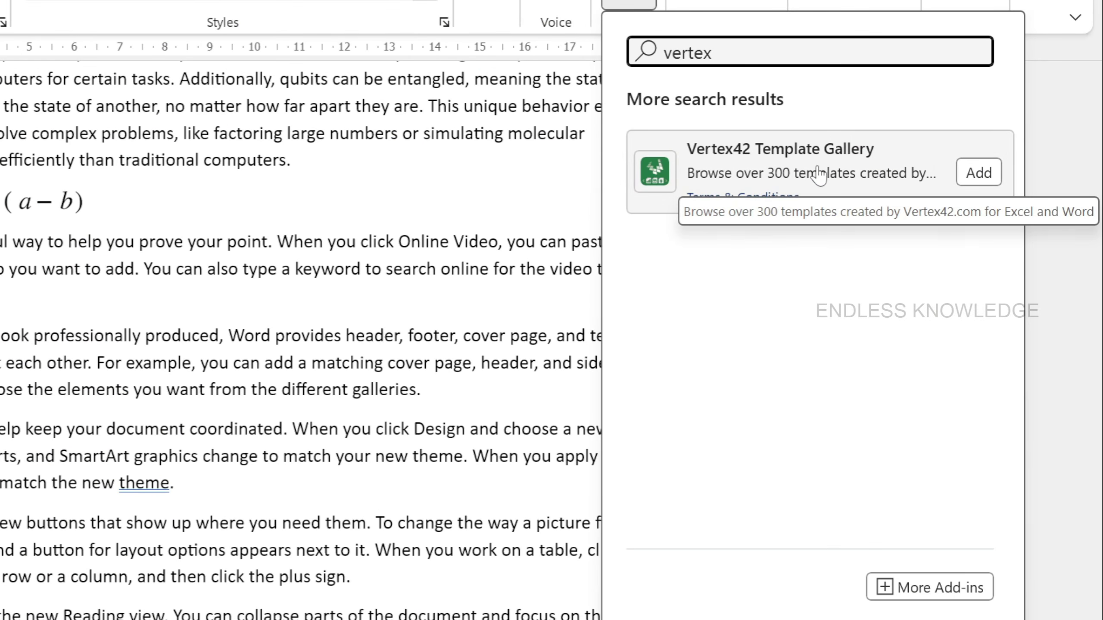
left_click(979, 173)
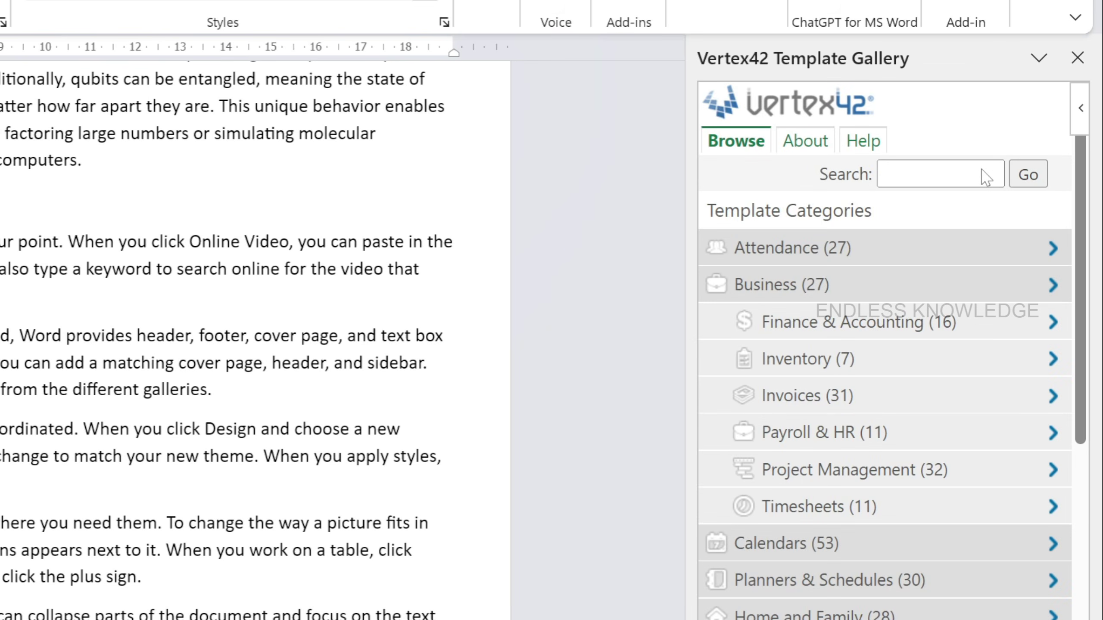
scroll(968, 256, "down", 8)
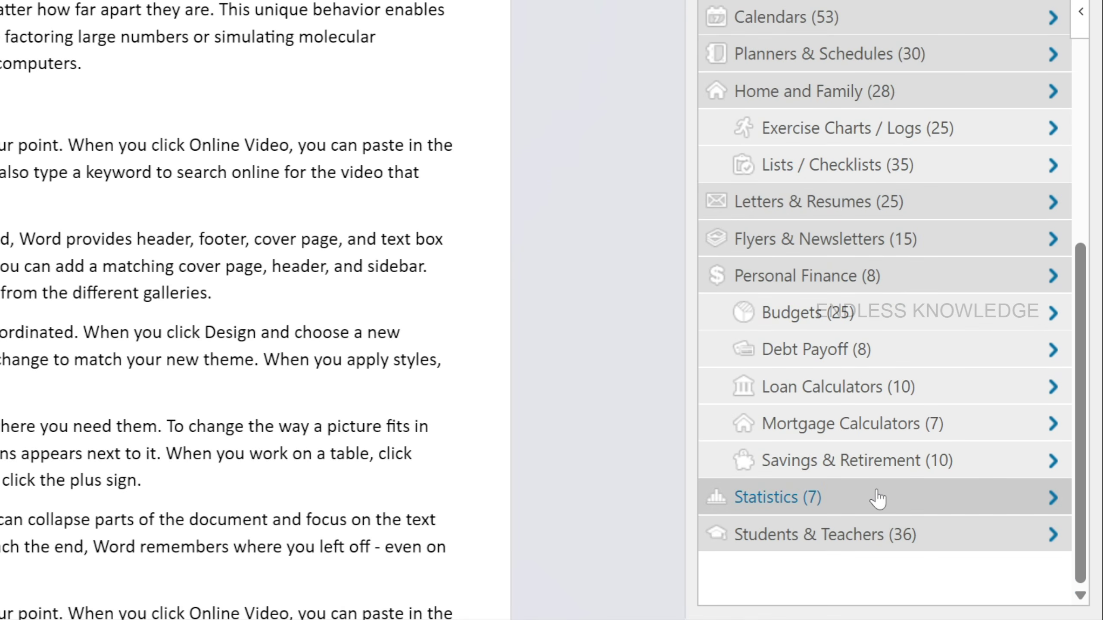
left_click(871, 538)
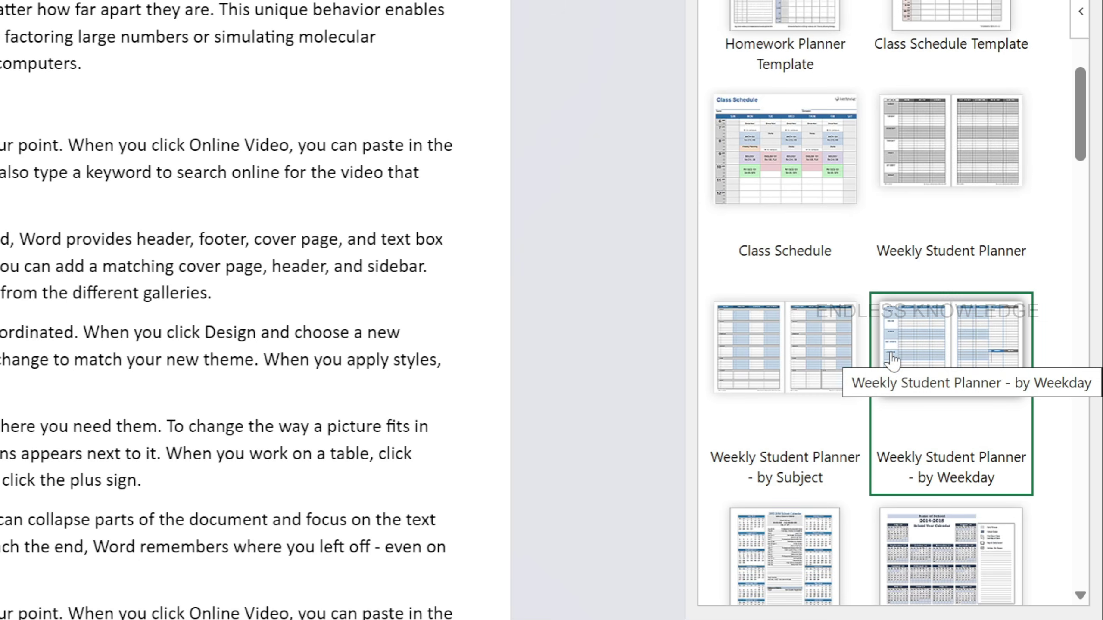
scroll(938, 165, "down", 4)
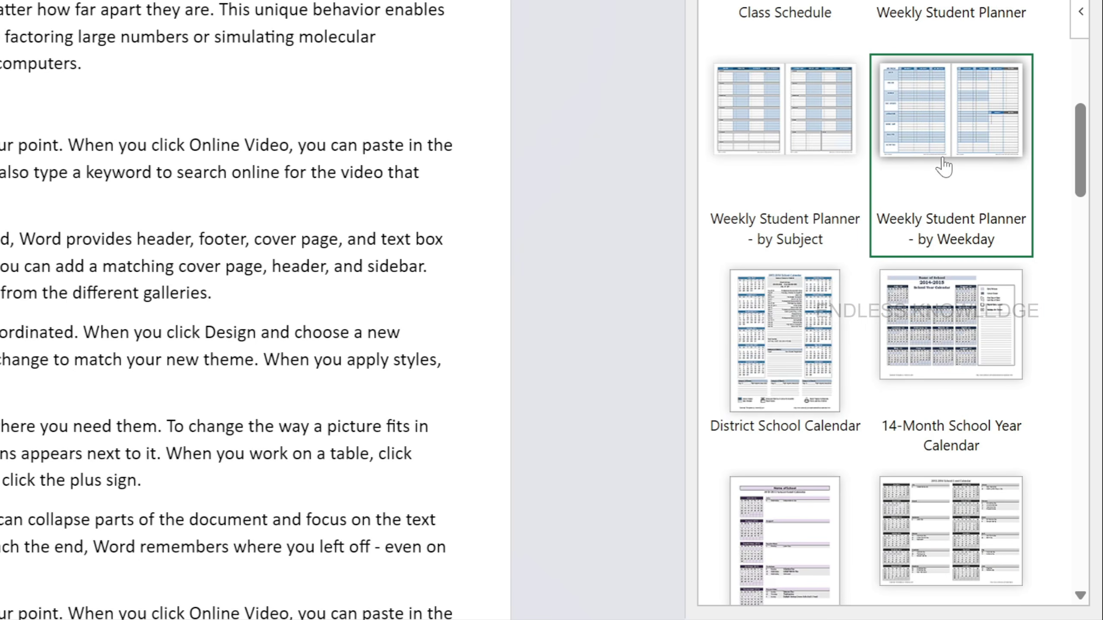
Open the Class Schedule template's page from the Vertex42 gallery and download its Excel version, class-schedule.xlsx.
scroll(943, 167, "down", 2)
scroll(901, 185, "up", 6)
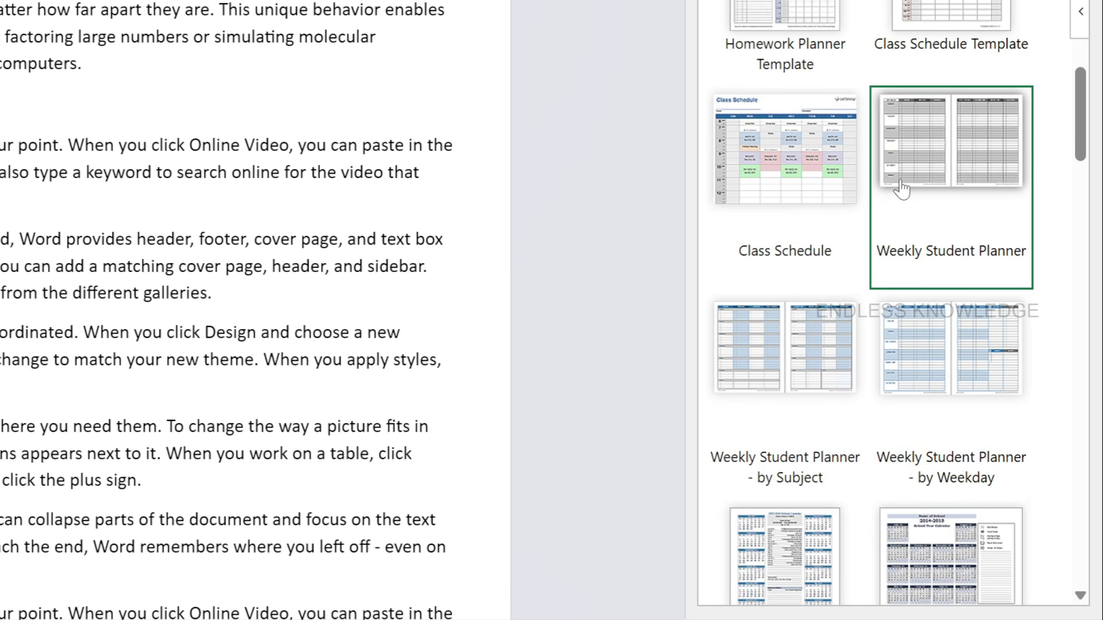
left_click(782, 168)
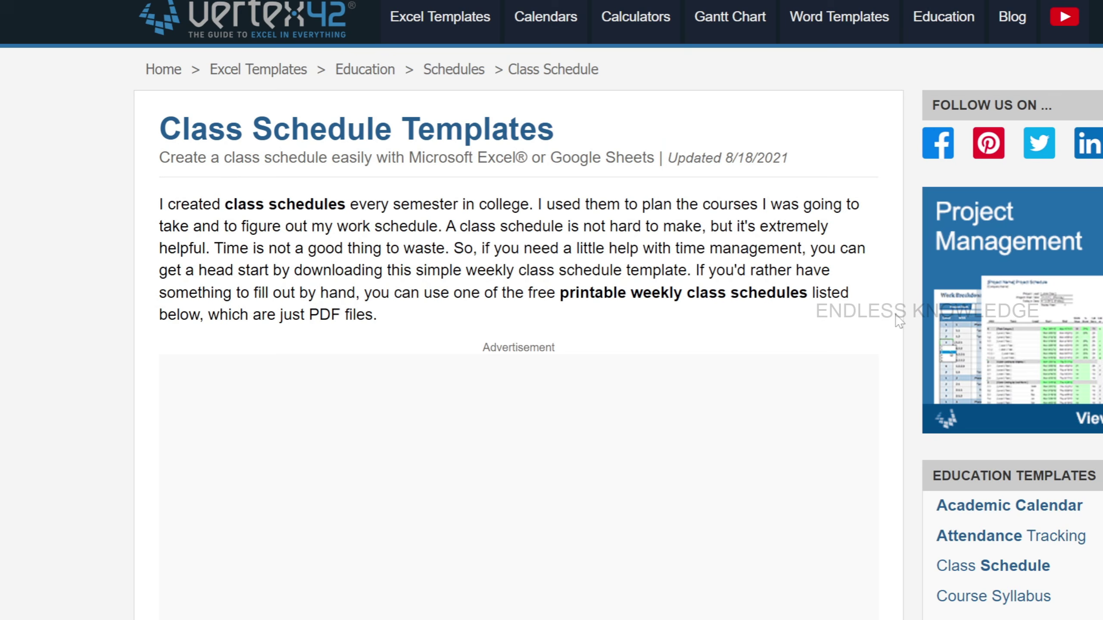
scroll(340, 405, "down", 10)
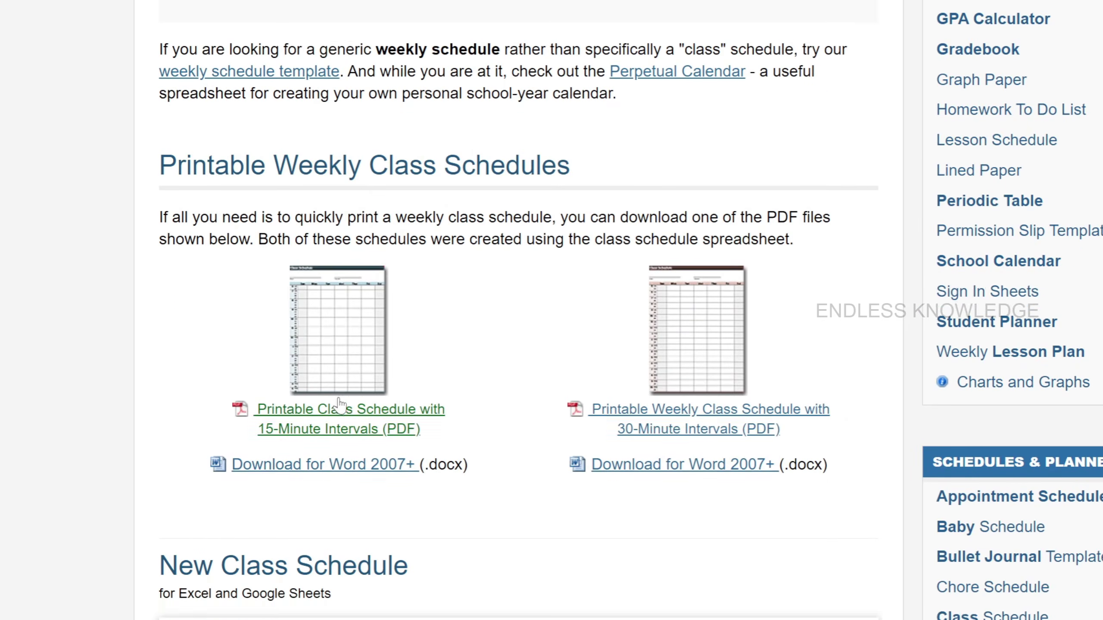
scroll(340, 405, "down", 10)
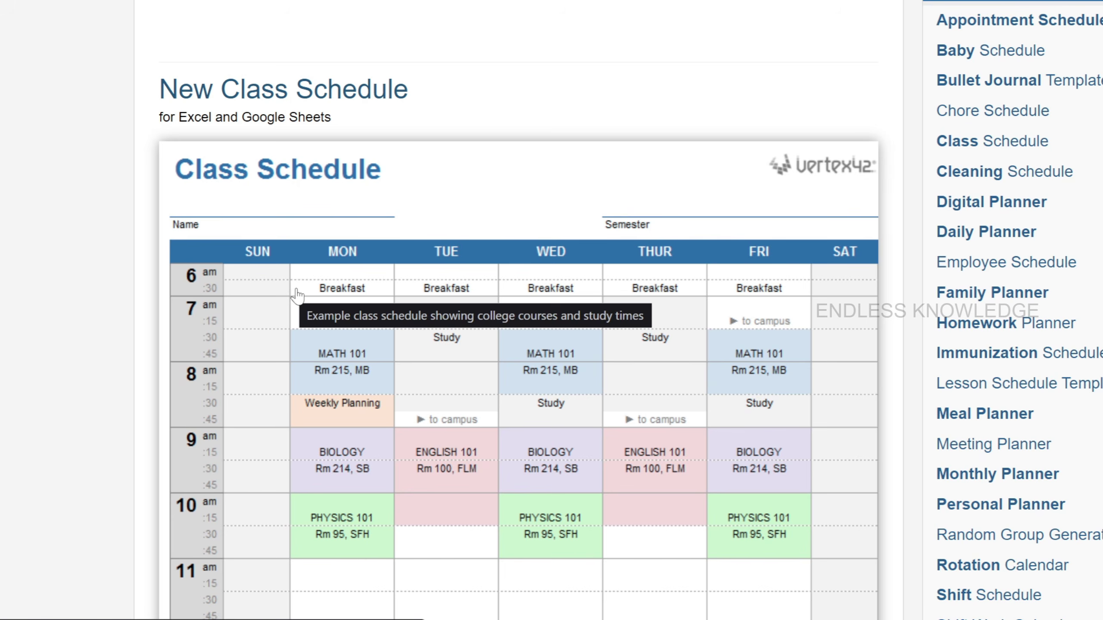
scroll(297, 297, "down", 8)
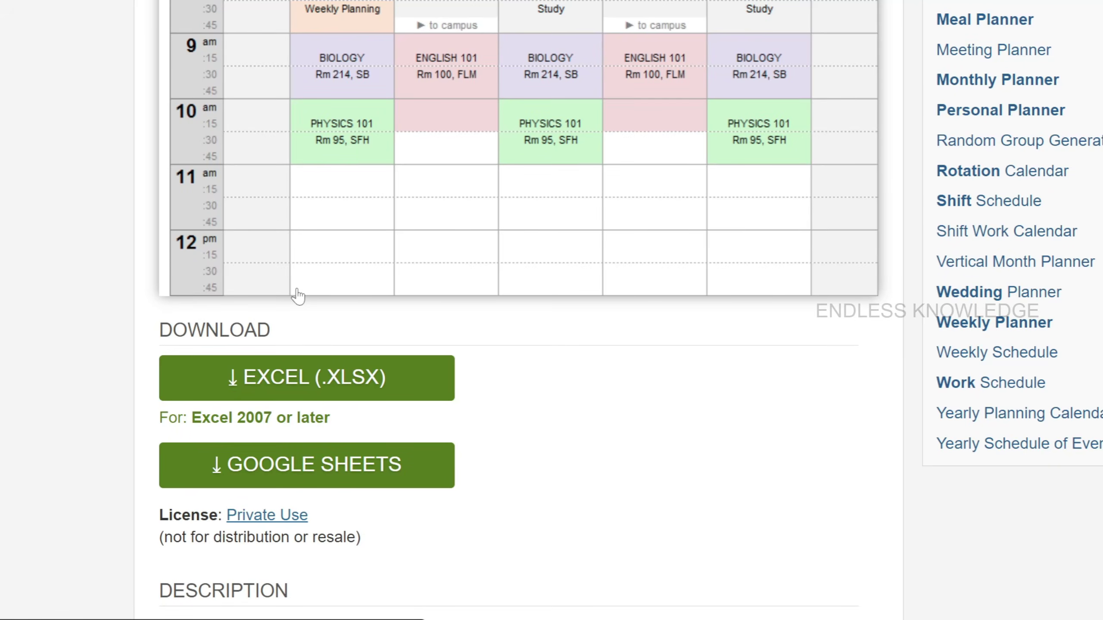
scroll(315, 294, "down", 2)
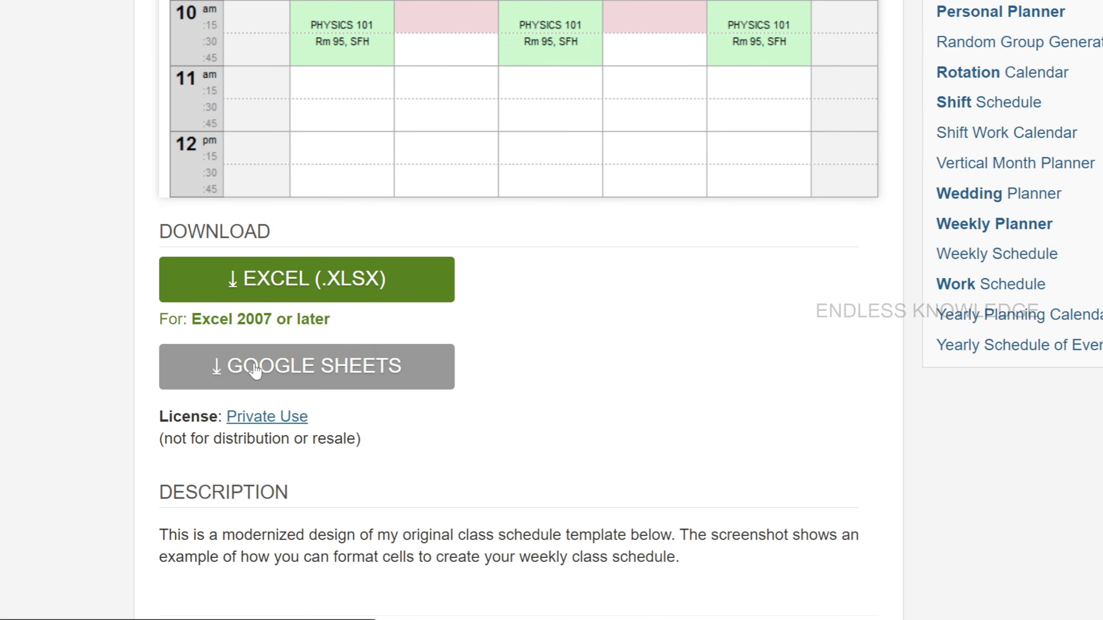
left_click(281, 275)
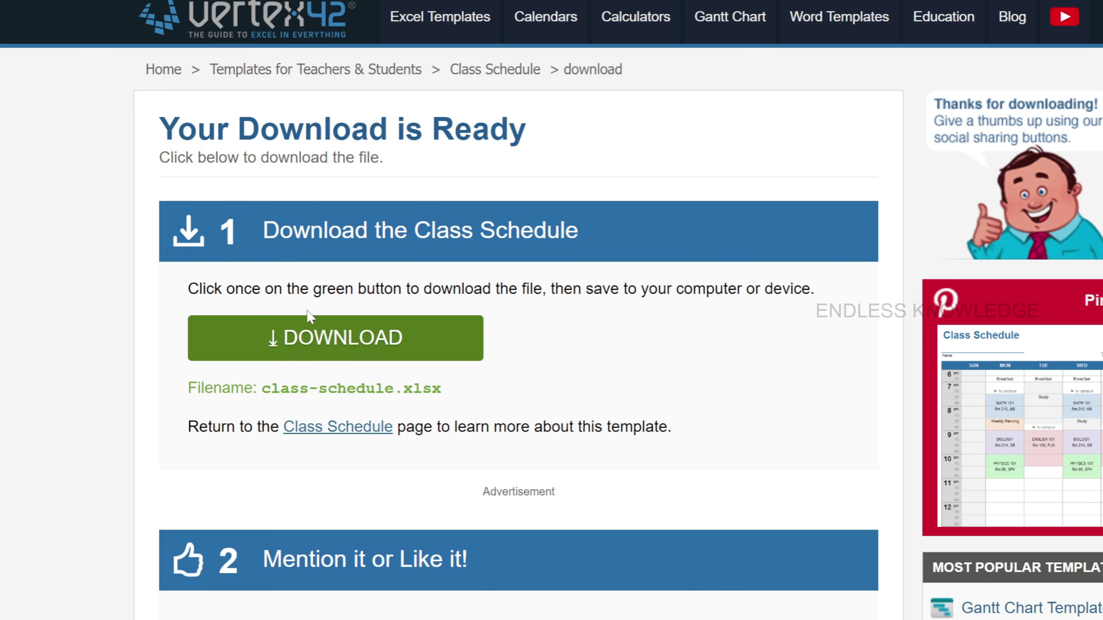
left_click(324, 348)
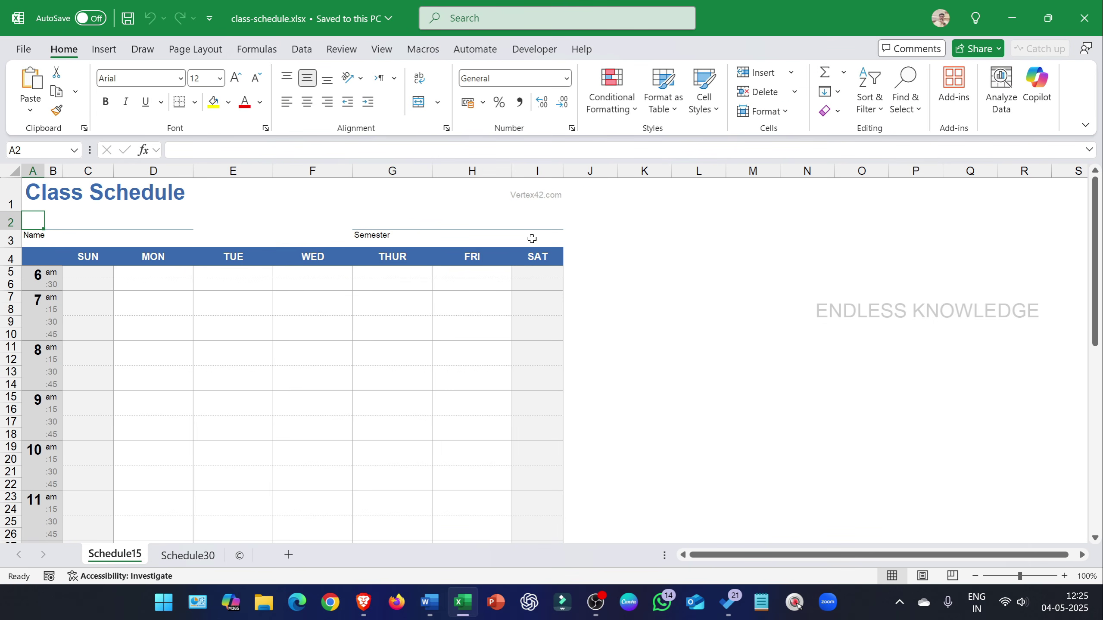
Examine the 15-minute class timetable on the Schedule15 sheet of the downloaded workbook in Excel.
left_click(382, 321)
left_click(330, 338)
key("Down")
key("Down")
key("Down")
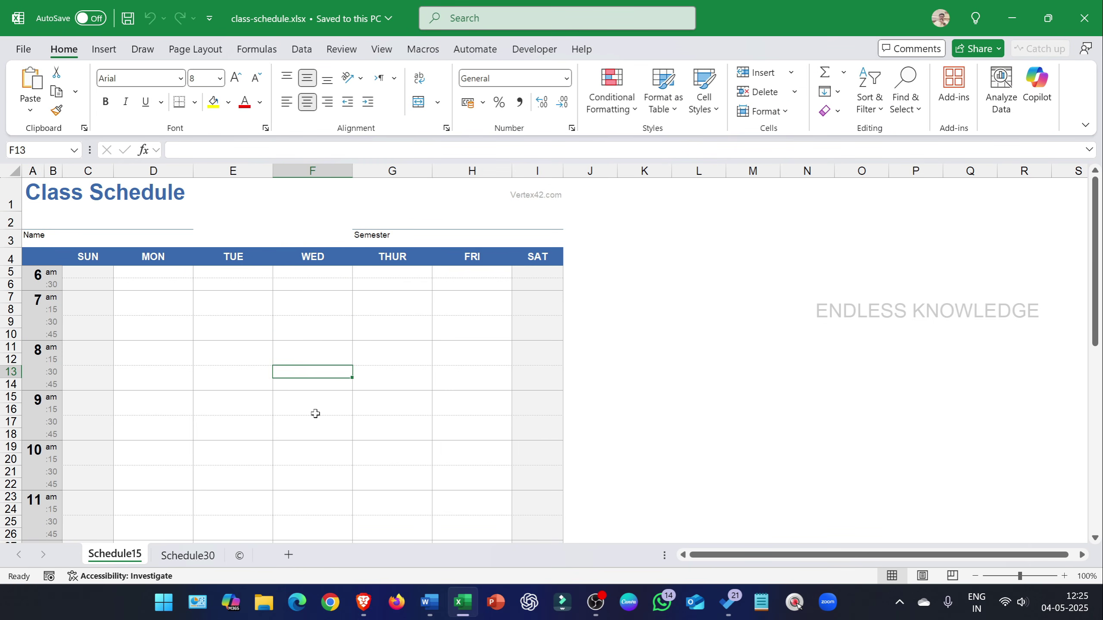
scroll(314, 419, "down", 8)
scroll(314, 418, "down", 6)
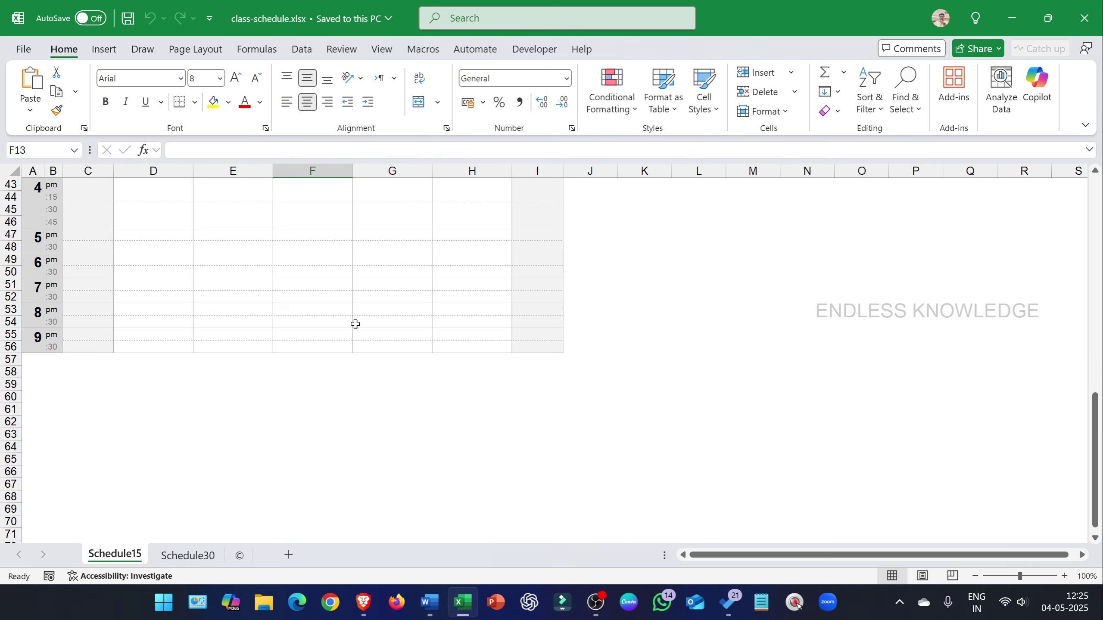
scroll(355, 323, "up", 14)
Examine the half-hour class timetable on the Schedule30 sheet.
left_click(187, 556)
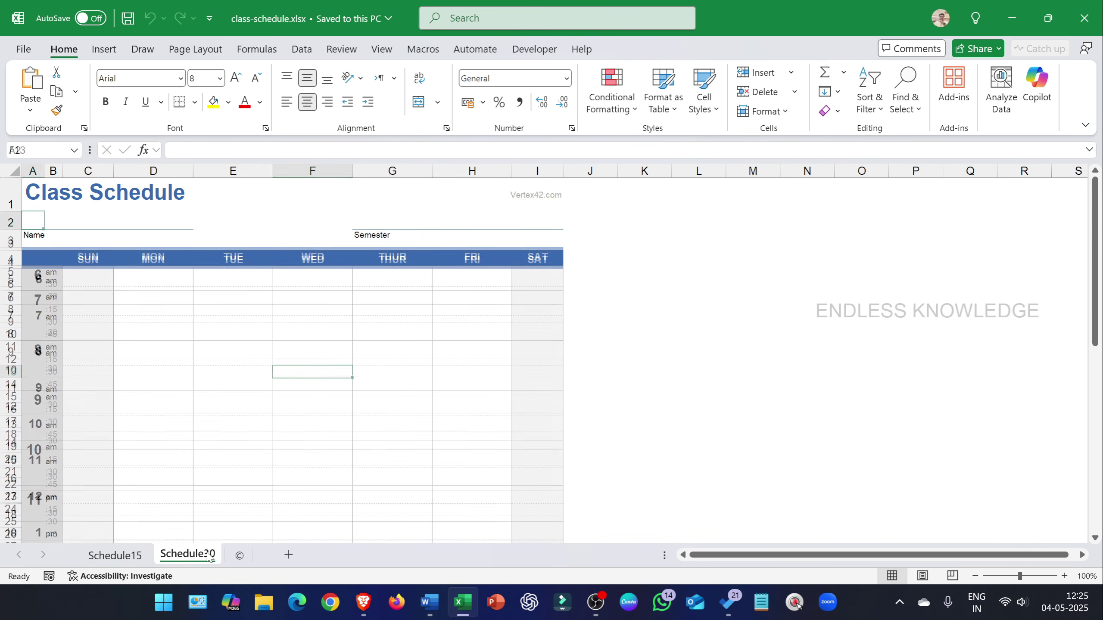
scroll(238, 325, "down", 3)
scroll(238, 325, "down", 7)
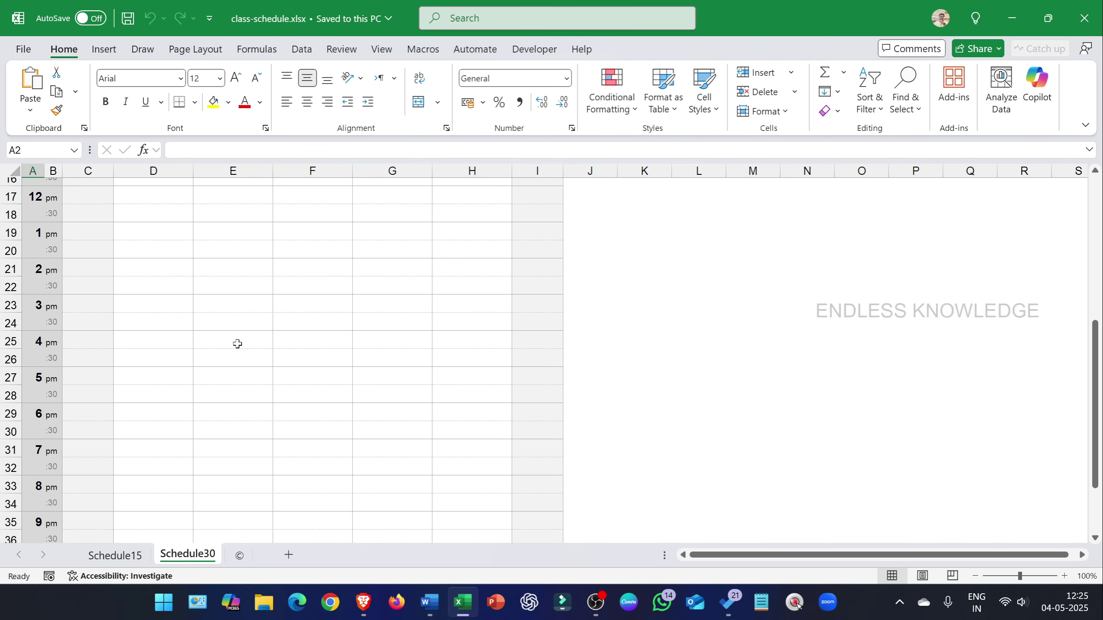
scroll(237, 345, "up", 10)
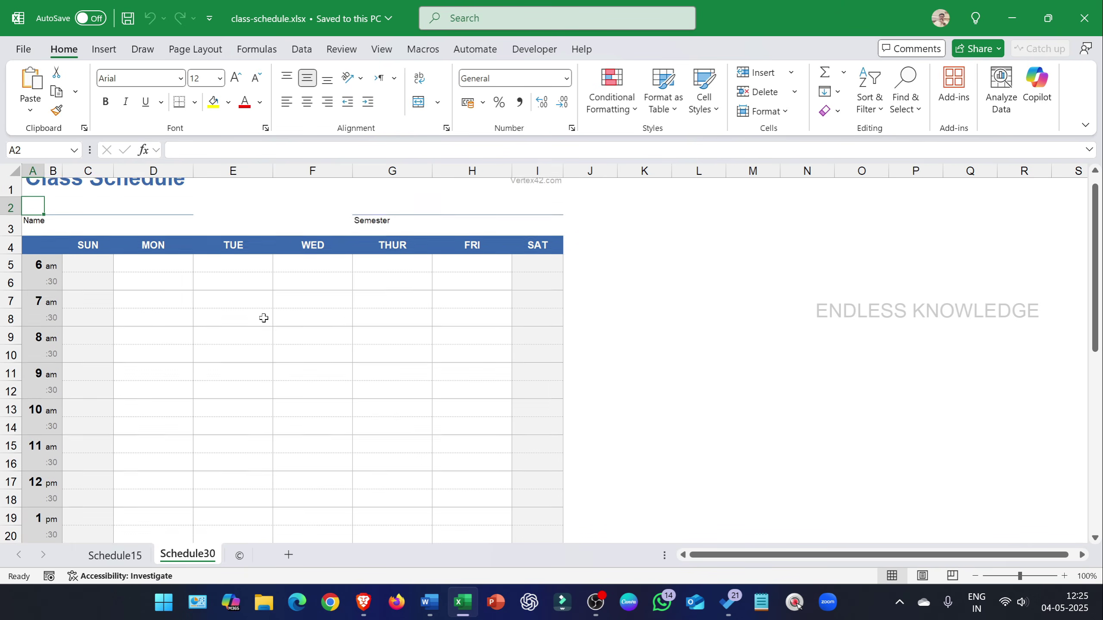
left_click(281, 300)
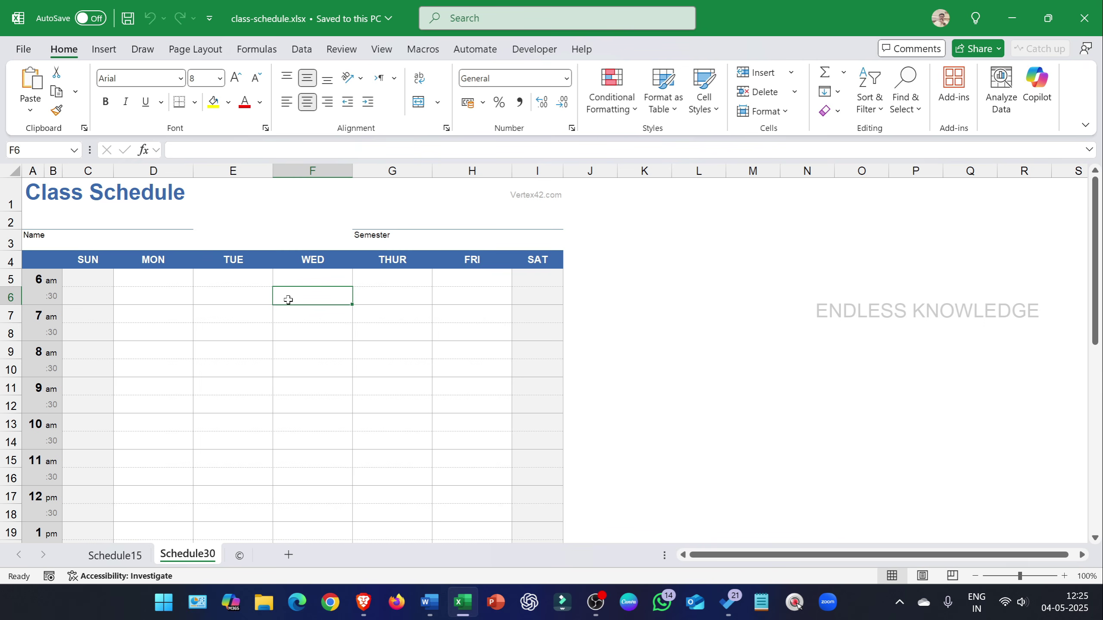
key("Right")
key("Down")
key("Down")
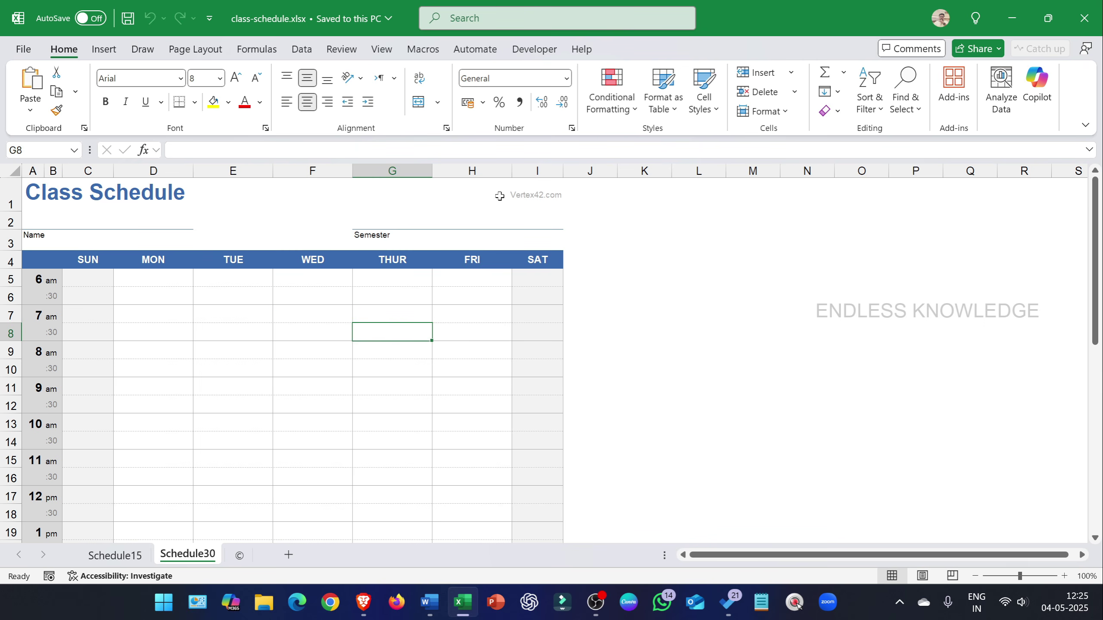
Delete the Vertex42.com text from cell I1 of the Schedule30 sheet and preview the sheet's printout.
left_click(552, 182)
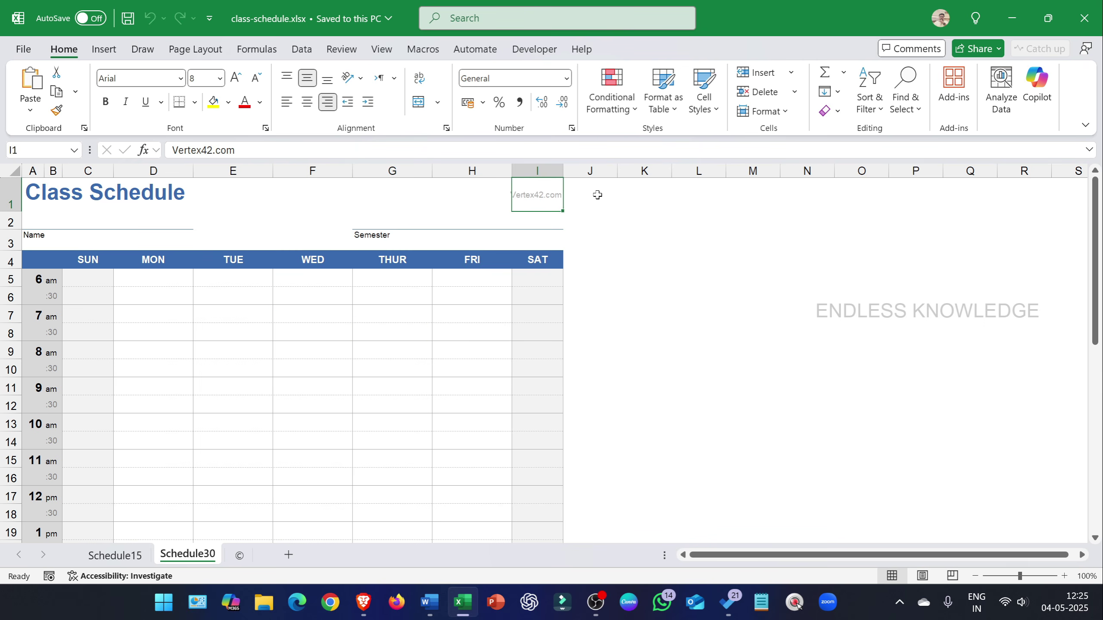
key("Delete")
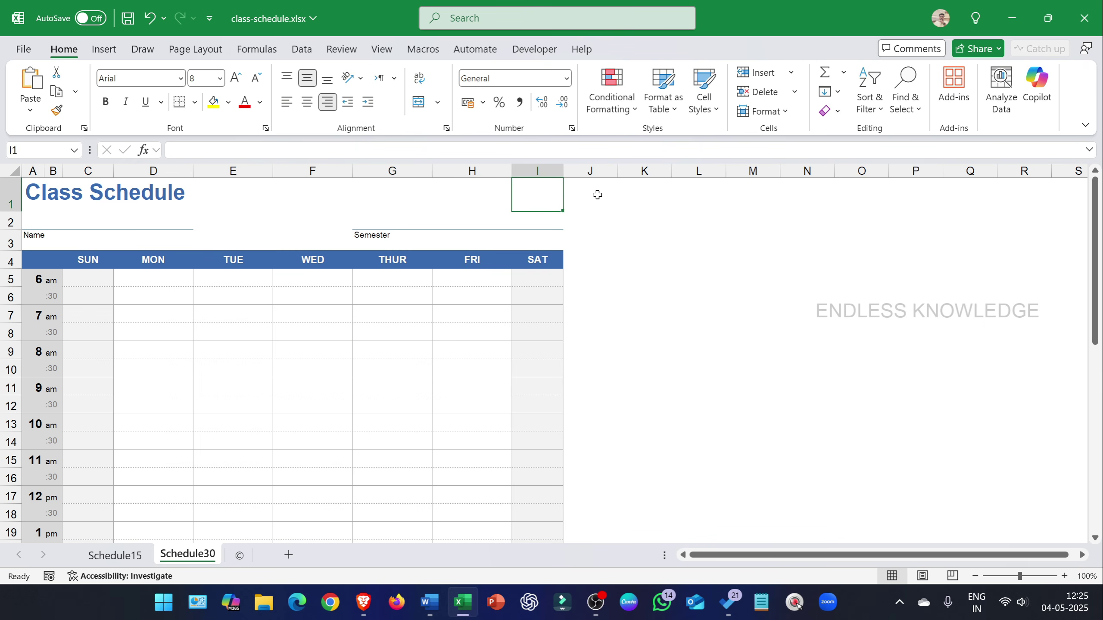
left_click(357, 348)
key("ctrl+p")
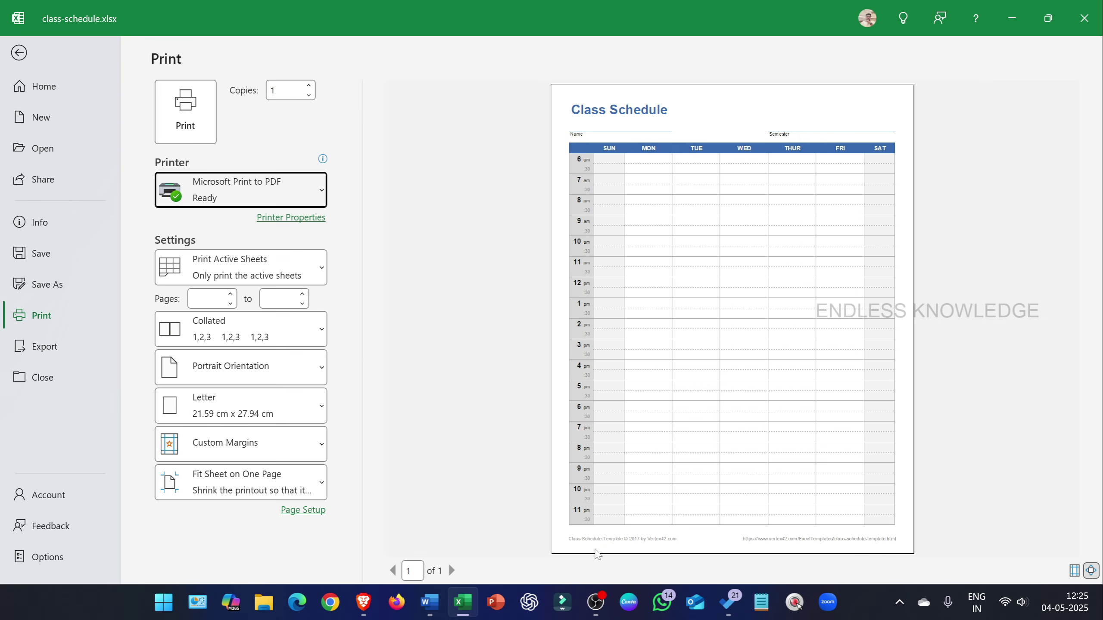
key("Escape")
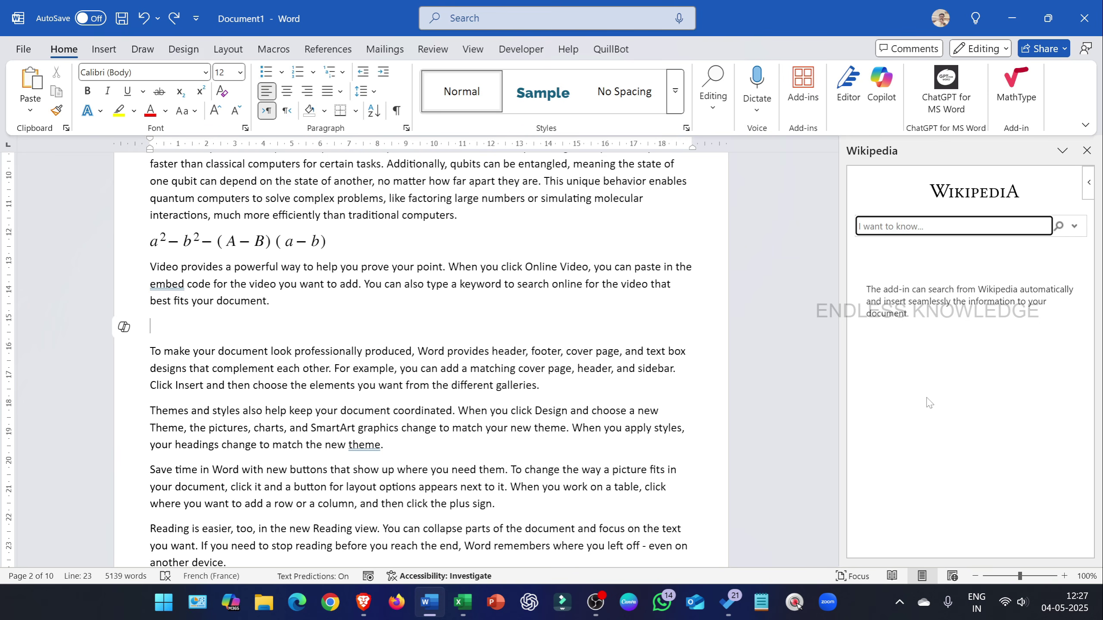
In Word, search the Wikipedia add-in for supercomputer and insert the article's introductory paragraph on the empty line below the online video paragraph.
type("supercompur")
type("er")
key("Return")
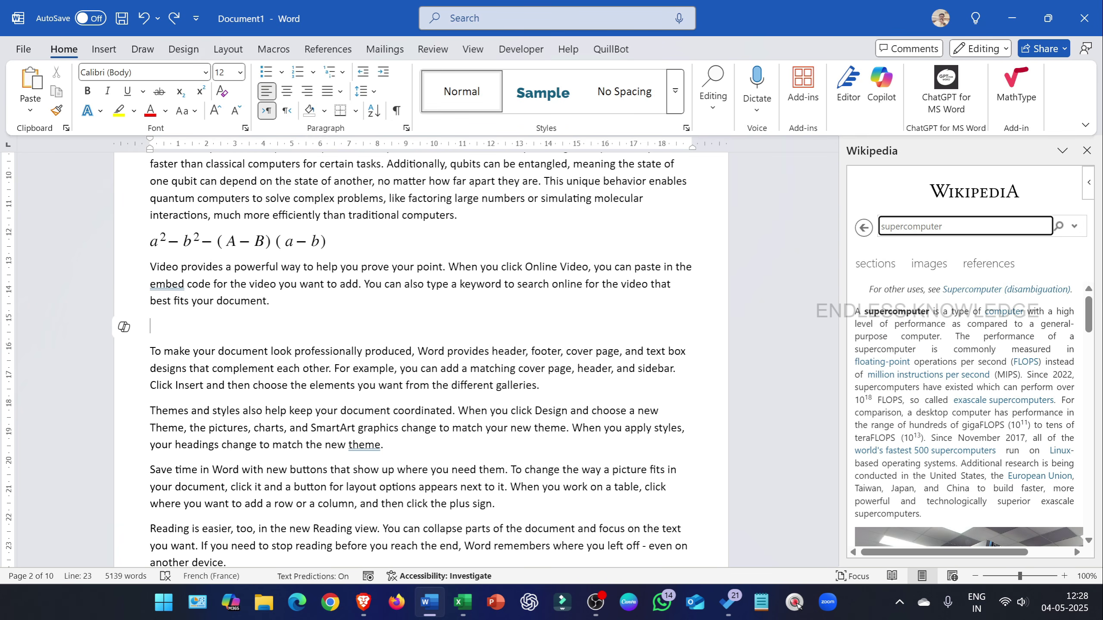
left_click_drag(856, 311, 936, 517)
left_click(858, 295)
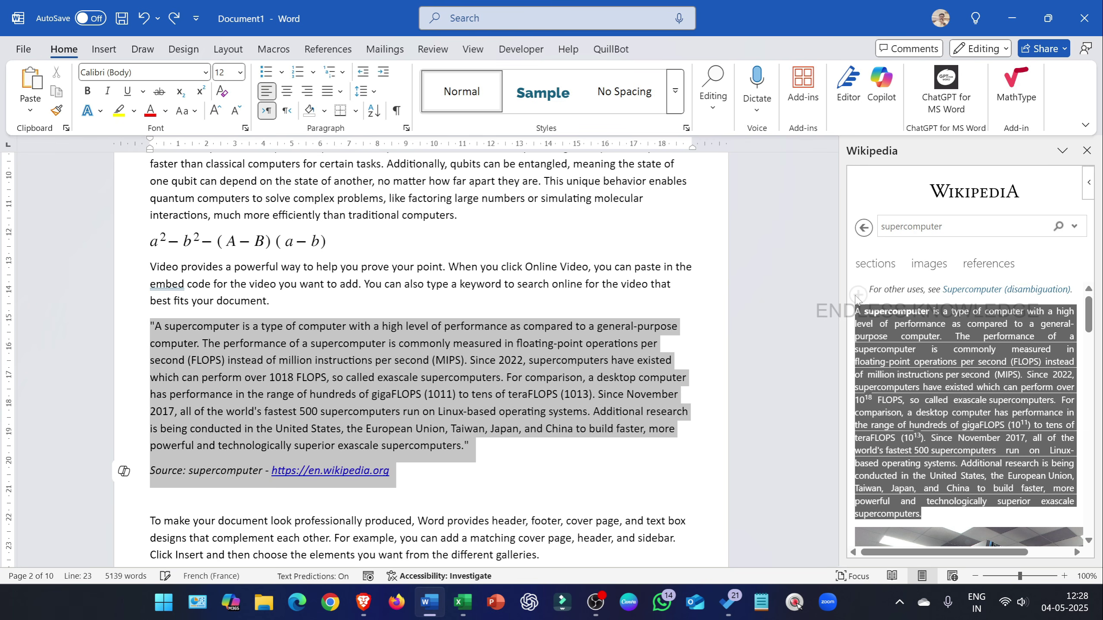
Add the Pexels - Free Stock Photos add-in to Word.
scroll(464, 452, "down", 2)
left_click(487, 386)
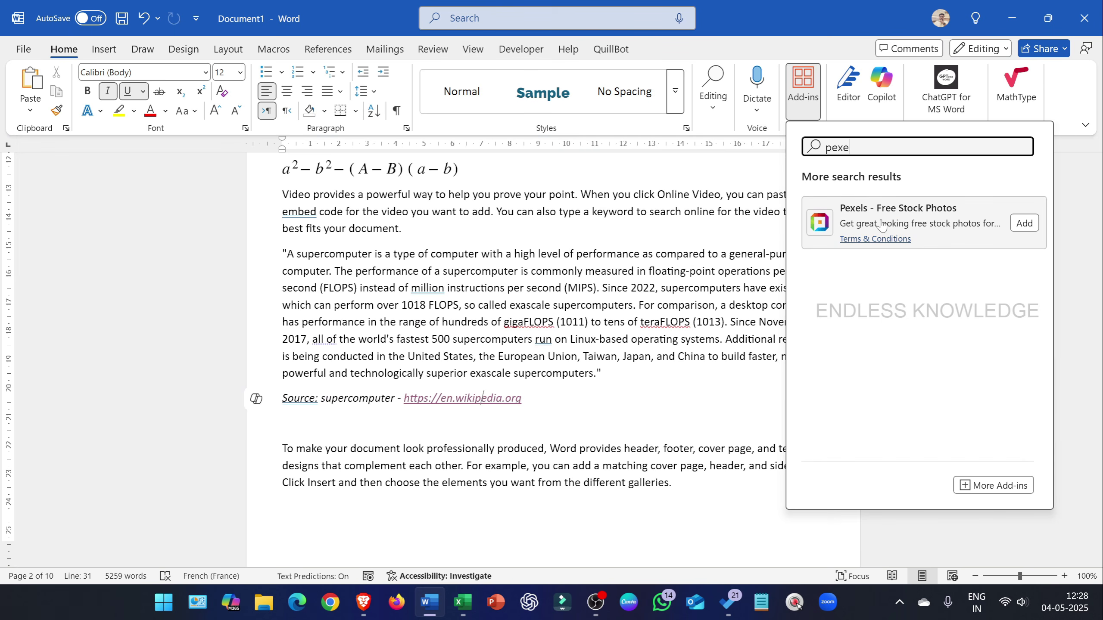
left_click(1025, 223)
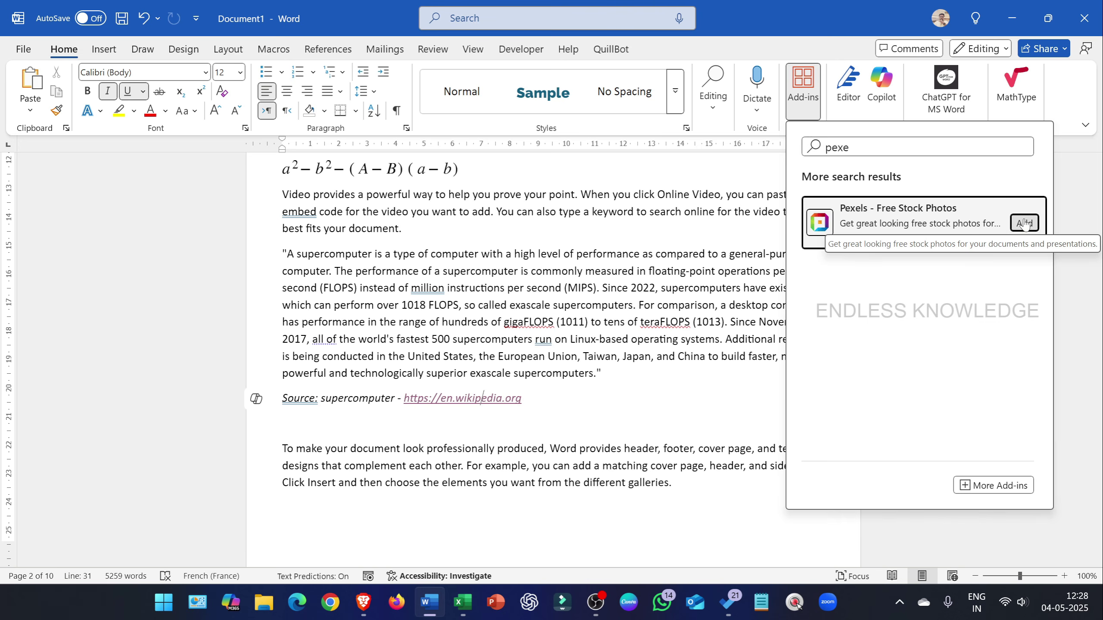
Examine Word's built-in Stock Images and Online Pictures libraries without inserting a picture.
left_click(104, 49)
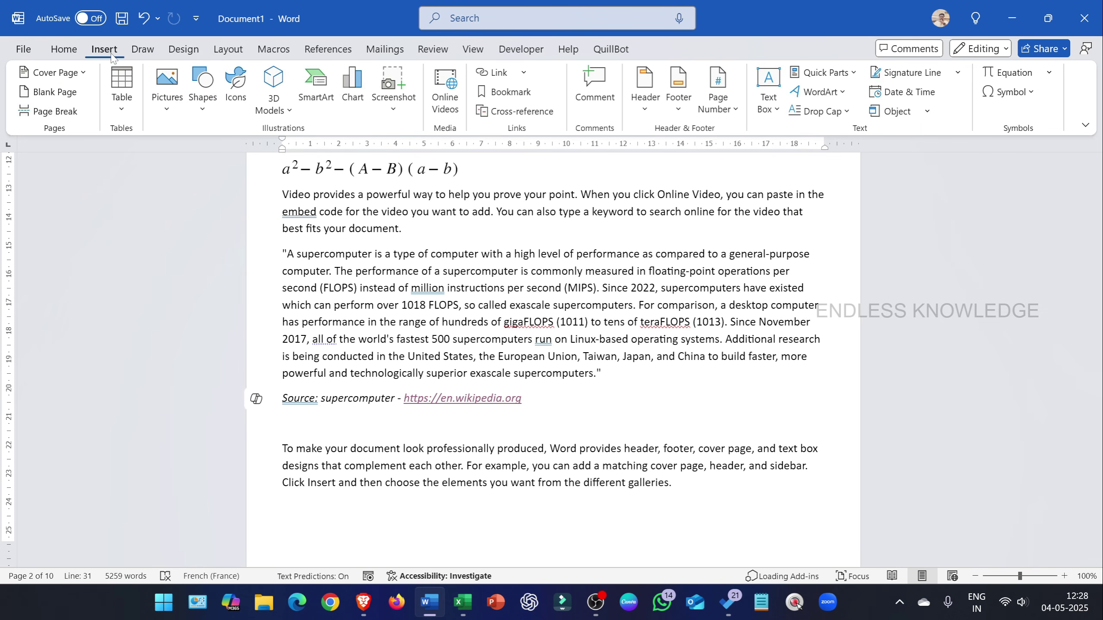
left_click(167, 93)
left_click(202, 173)
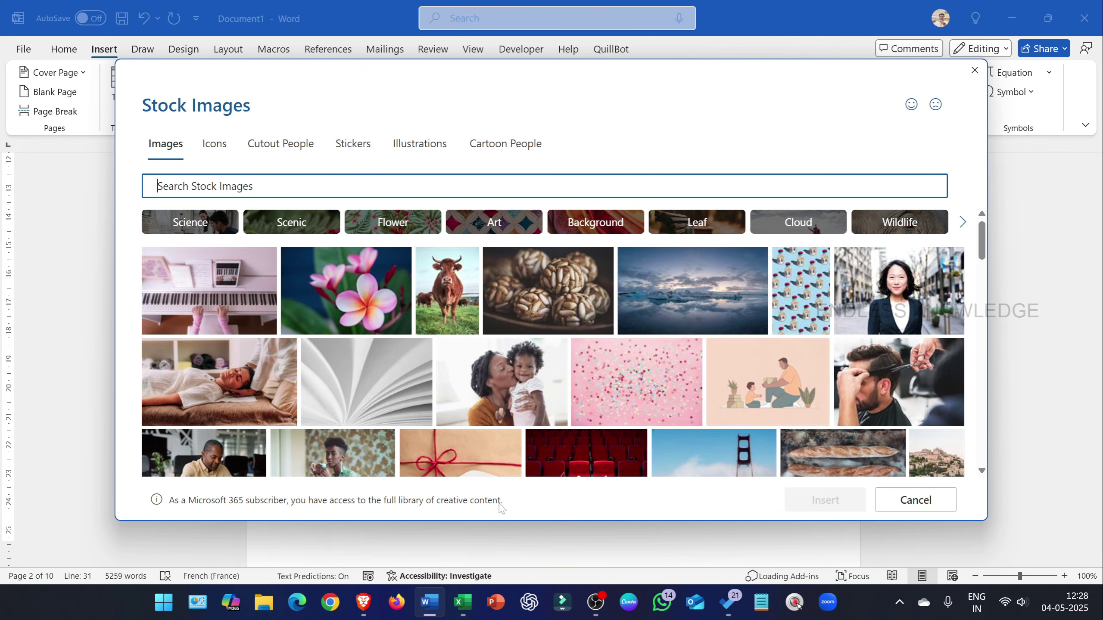
left_click(975, 70)
left_click(182, 106)
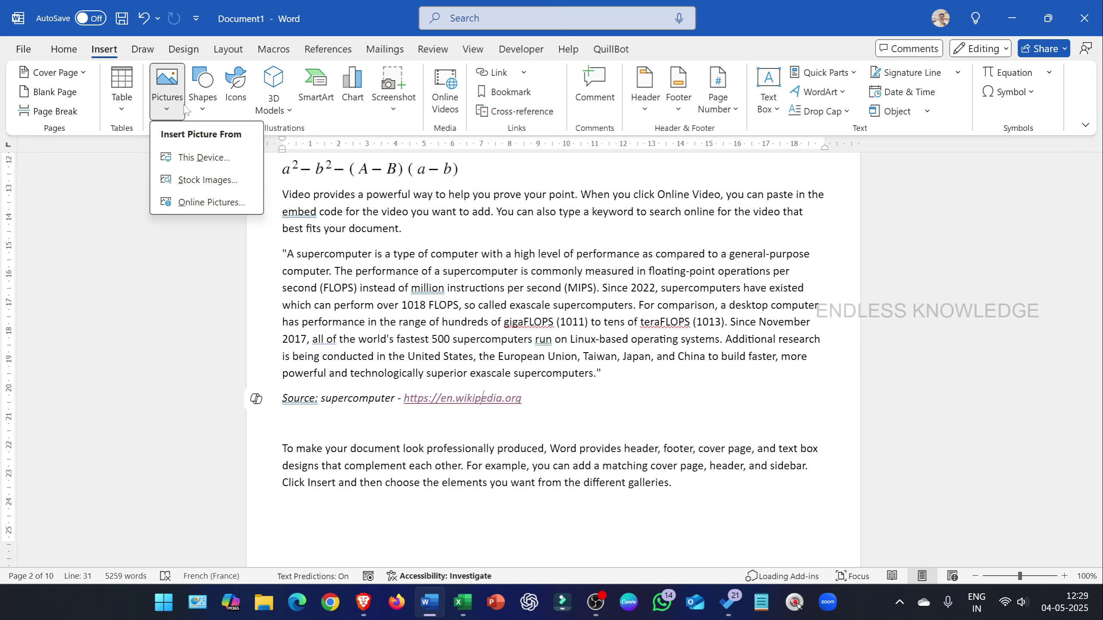
left_click(168, 99)
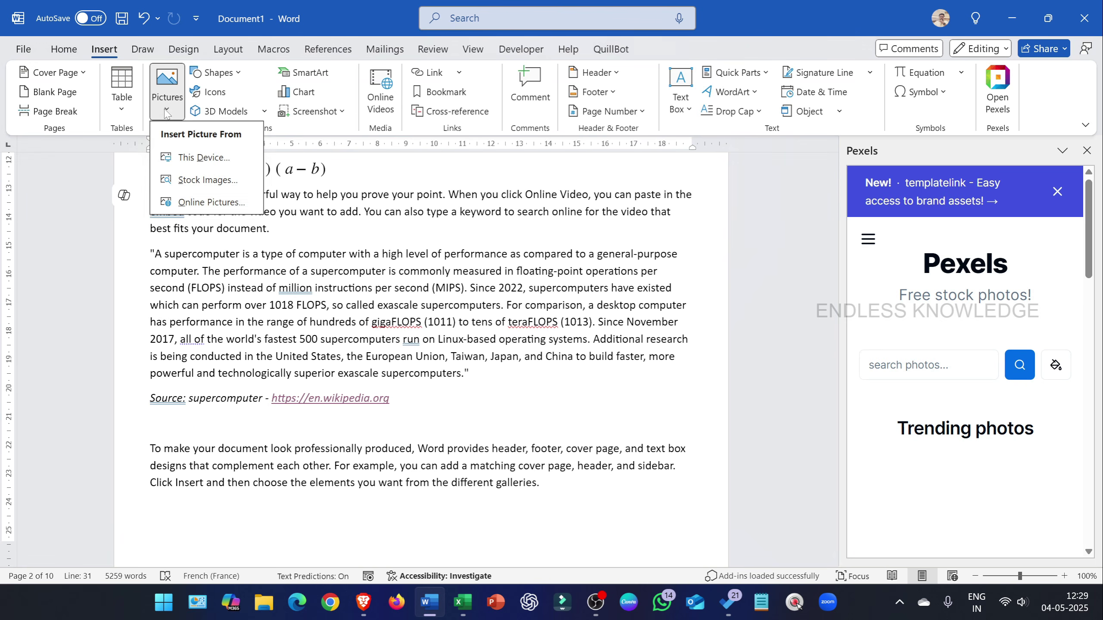
left_click(184, 201)
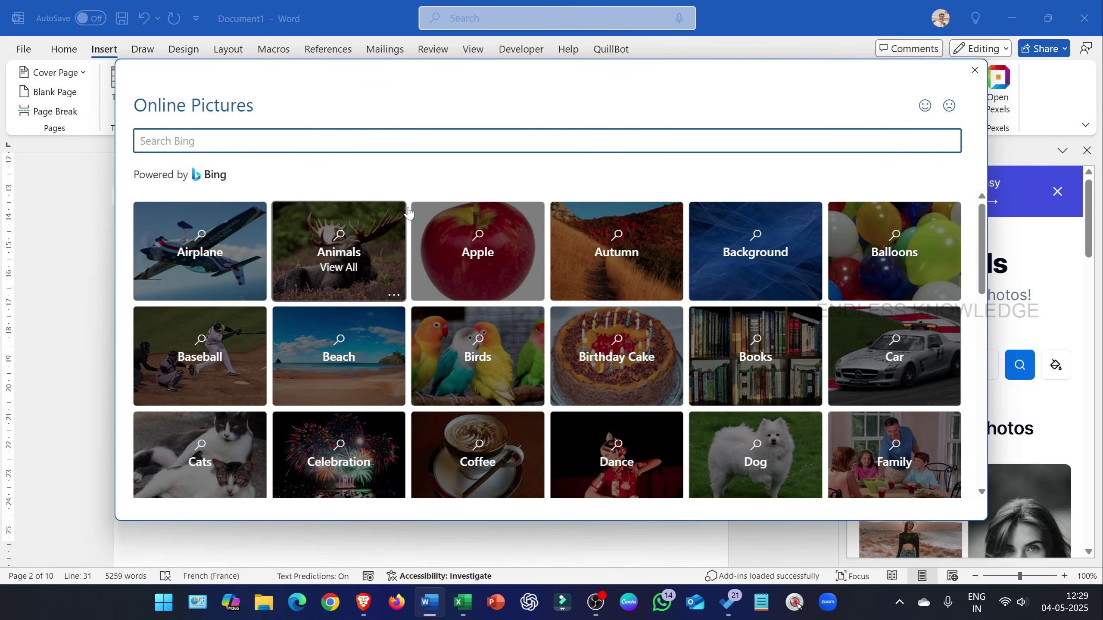
left_click(974, 70)
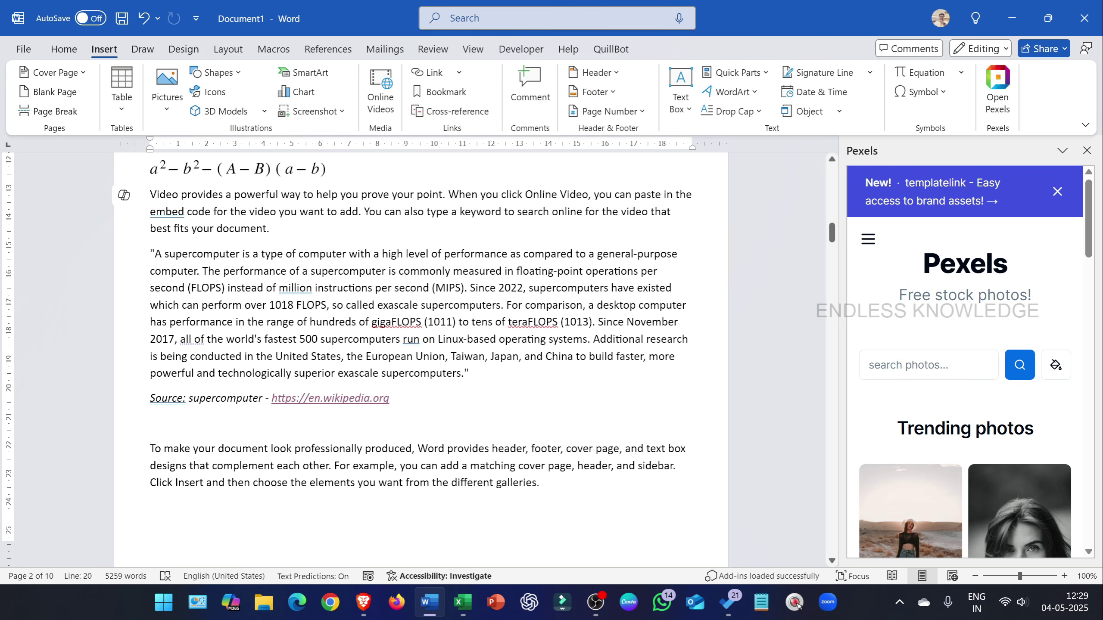
Place the cursor on the empty line below the Wikipedia source and search Pexels for street photos.
left_click(452, 422)
scroll(517, 337, "down", 1)
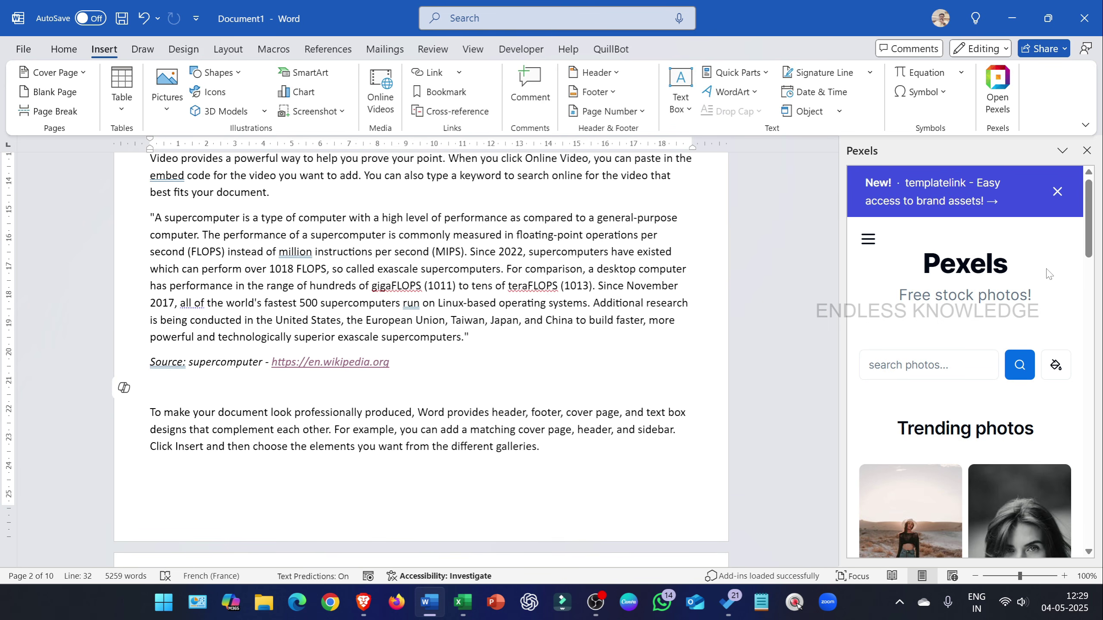
scroll(1049, 273, "down", 8)
scroll(1044, 294, "up", 8)
left_click(915, 364)
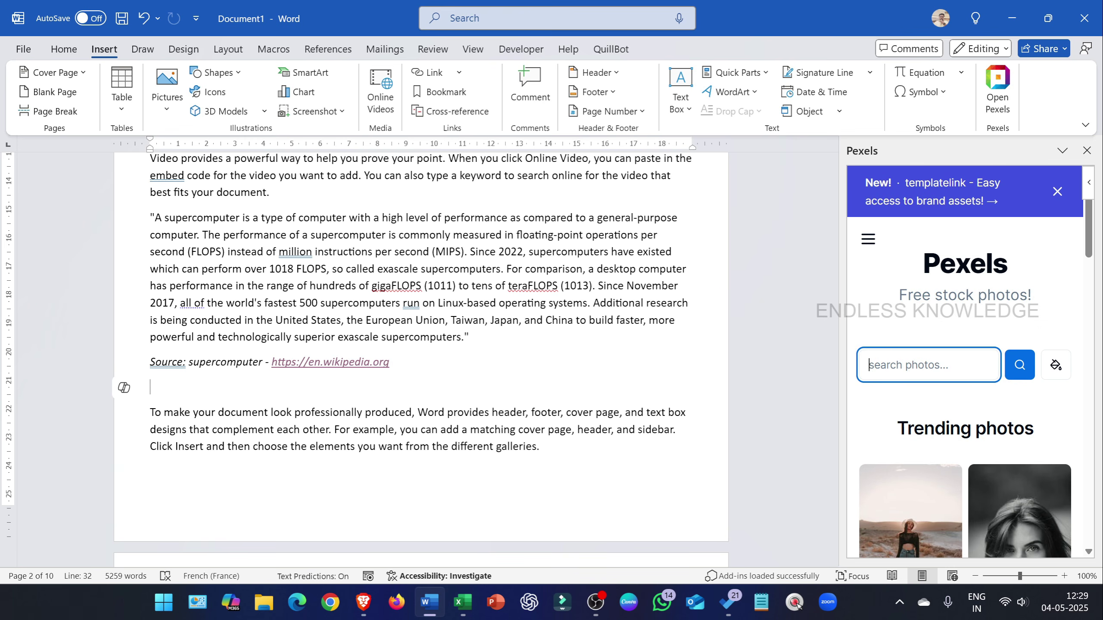
type("street")
key("Return")
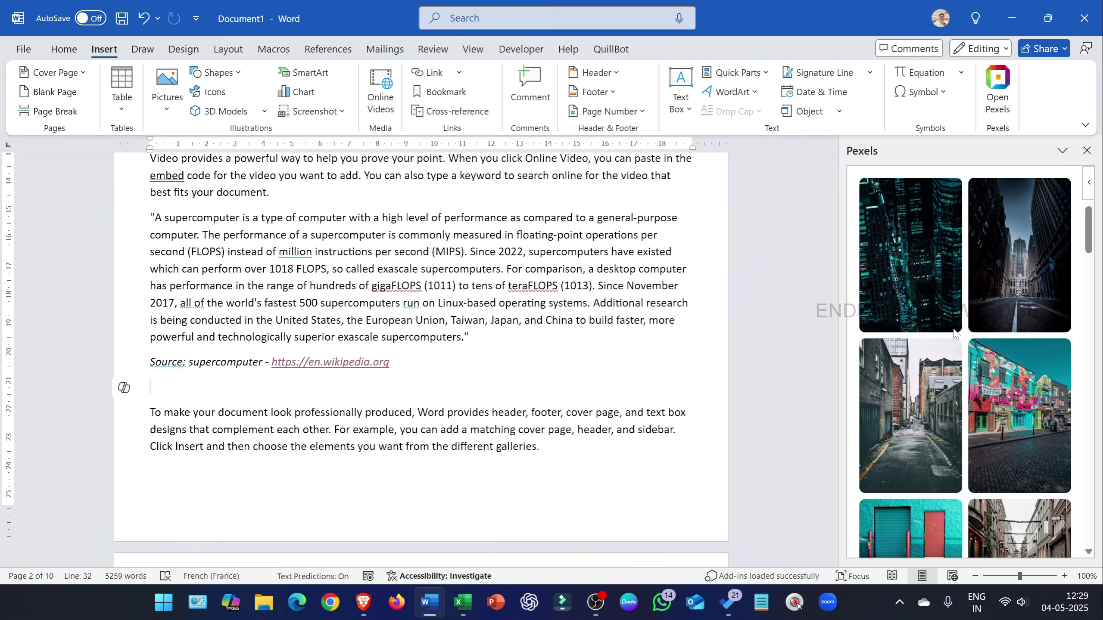
Insert the Pexels photo of a wet city street at night with traffic signals into the document at Large size.
scroll(1027, 304, "down", 5)
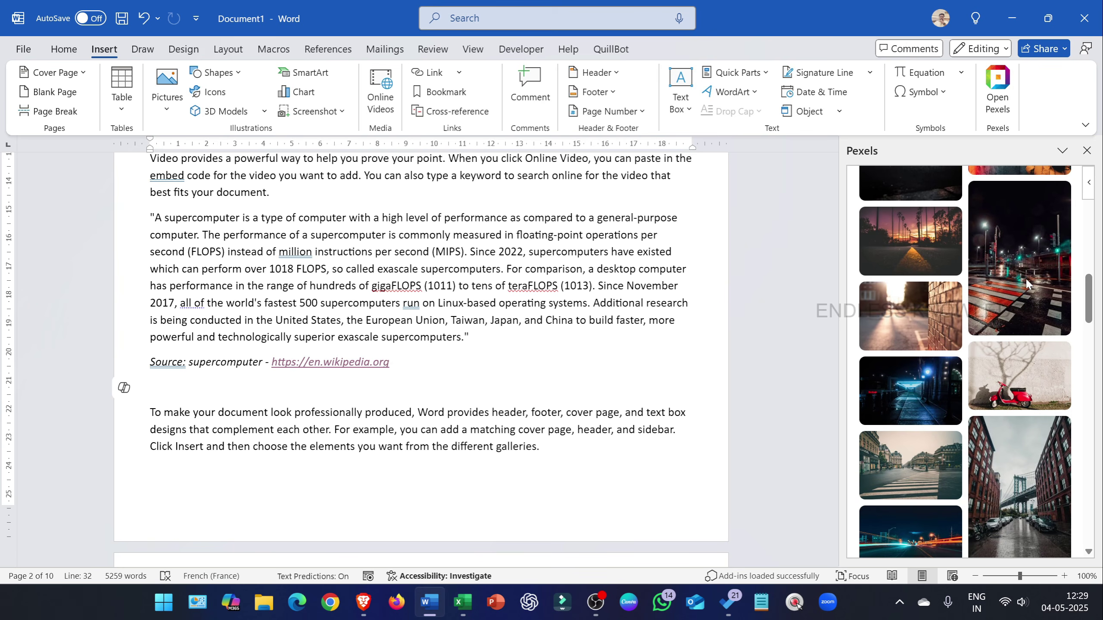
left_click(1025, 279)
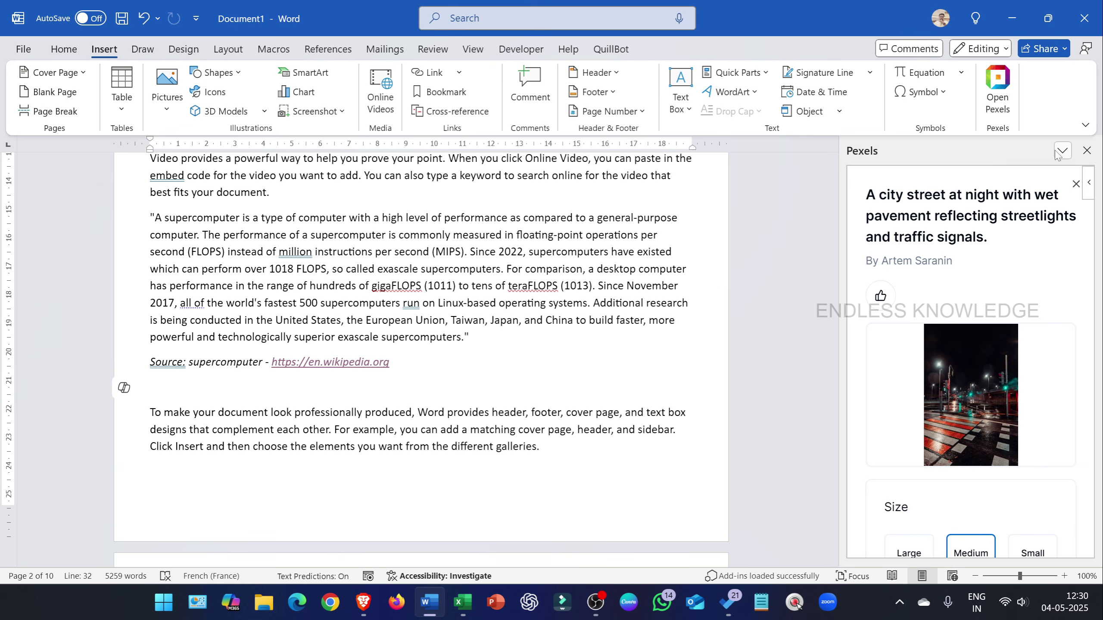
left_click(1085, 124)
left_click(1024, 168)
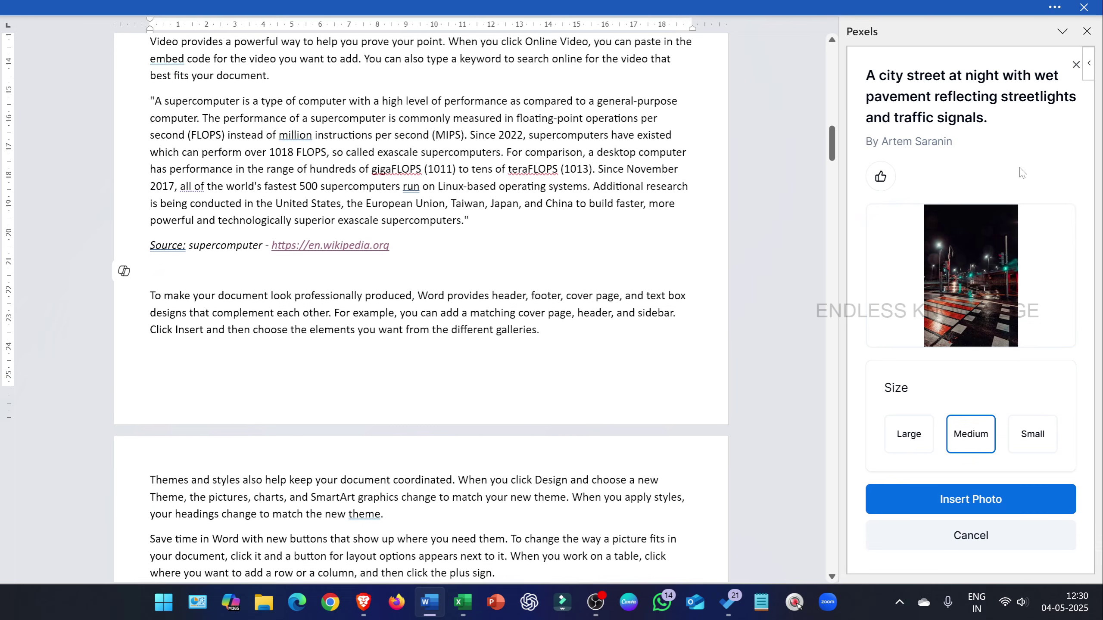
left_click(918, 449)
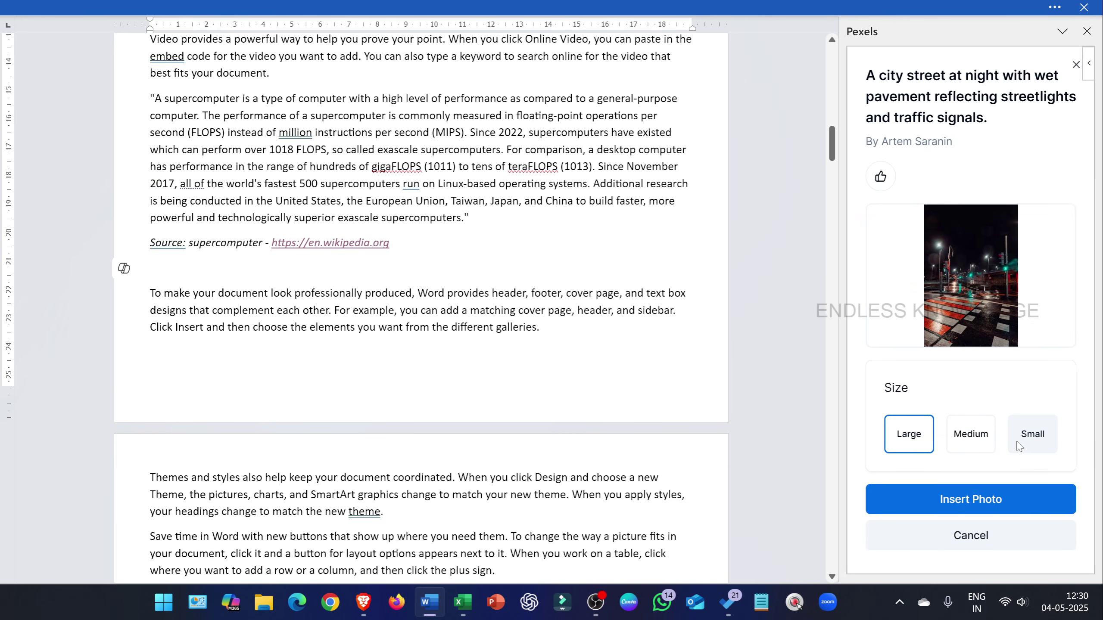
left_click(971, 499)
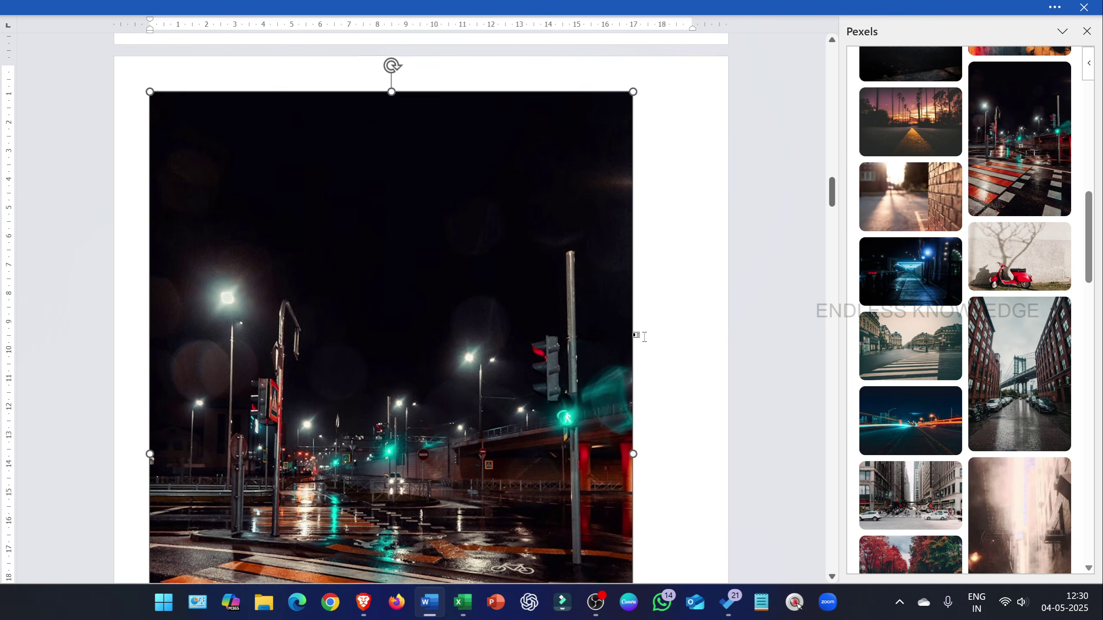
scroll(645, 337, "down", 6)
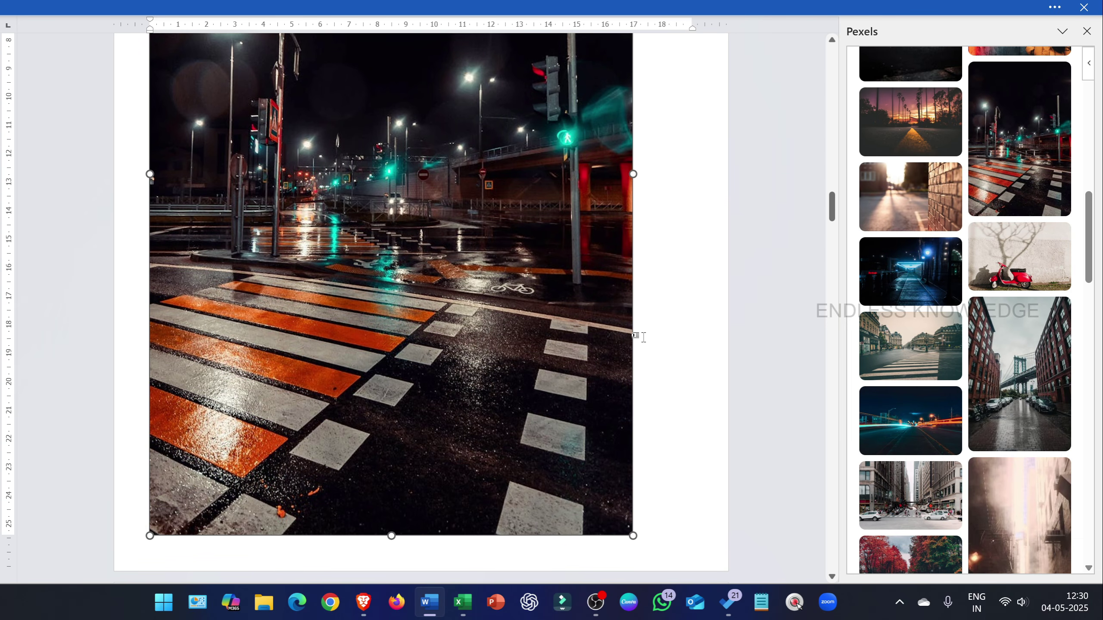
scroll(645, 337, "up", 6)
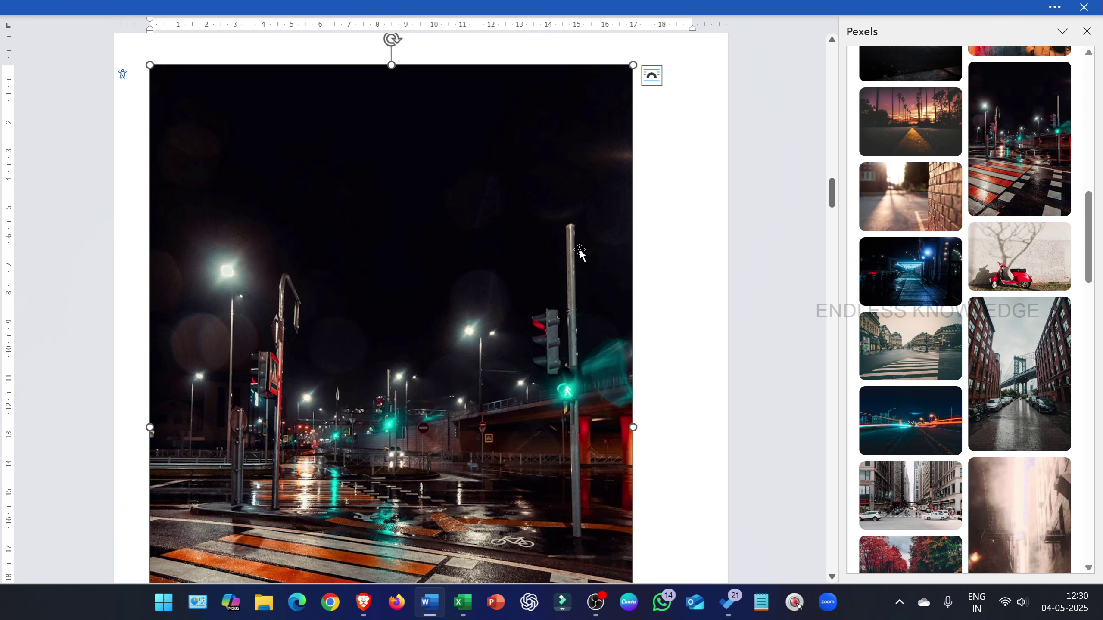
scroll(1069, 287, "down", 5)
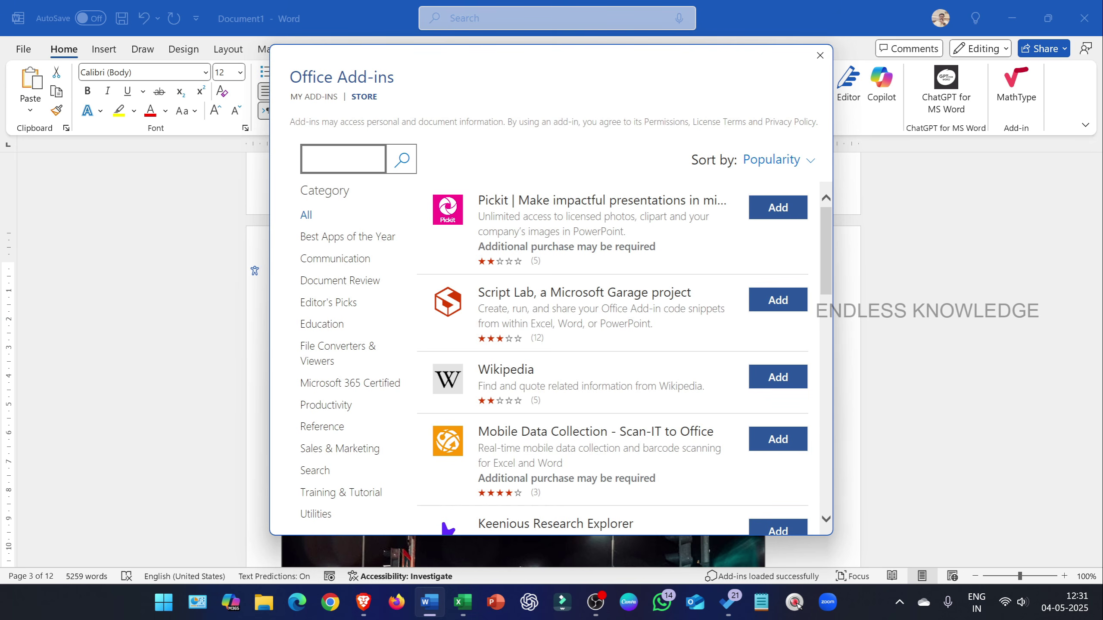
Search the Office Add-ins store for grammarly, and close the store.
type("gramma")
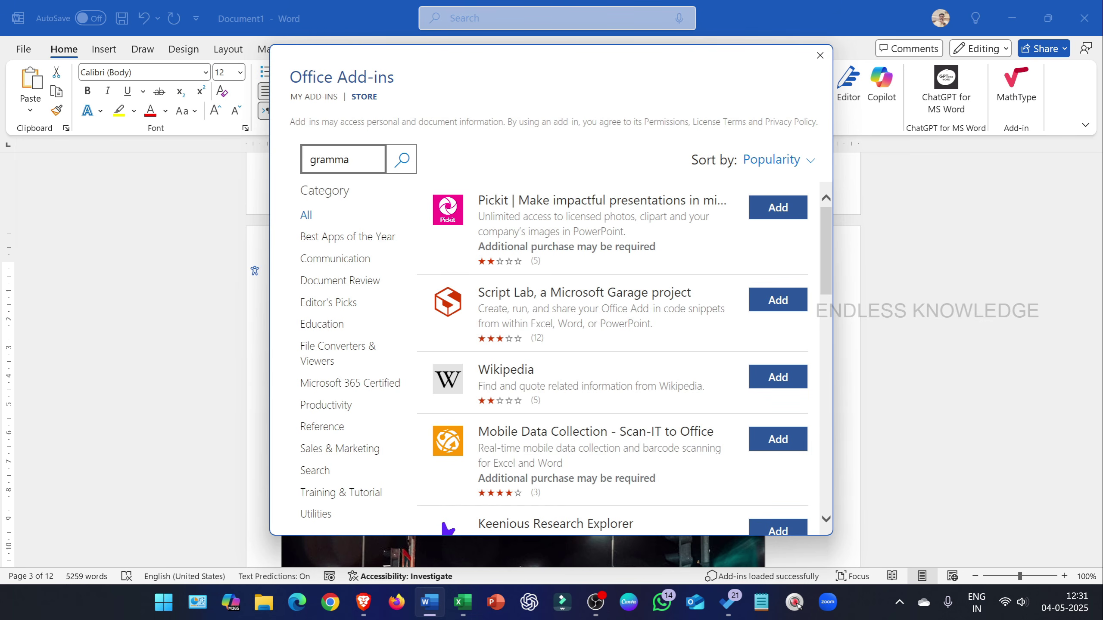
type("rly")
key("Return")
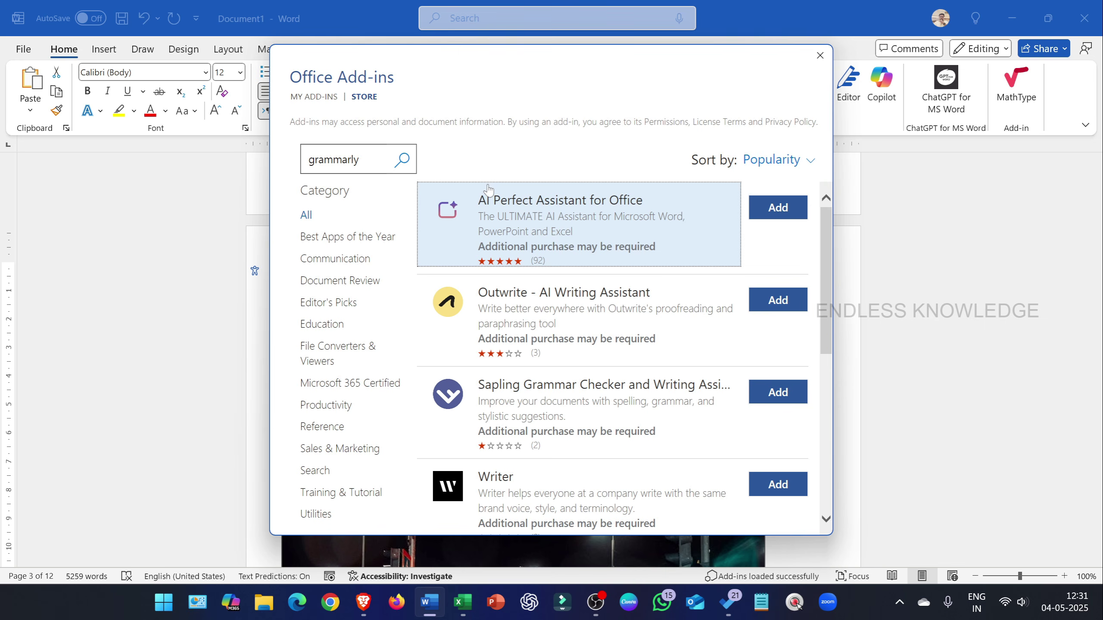
left_click(821, 55)
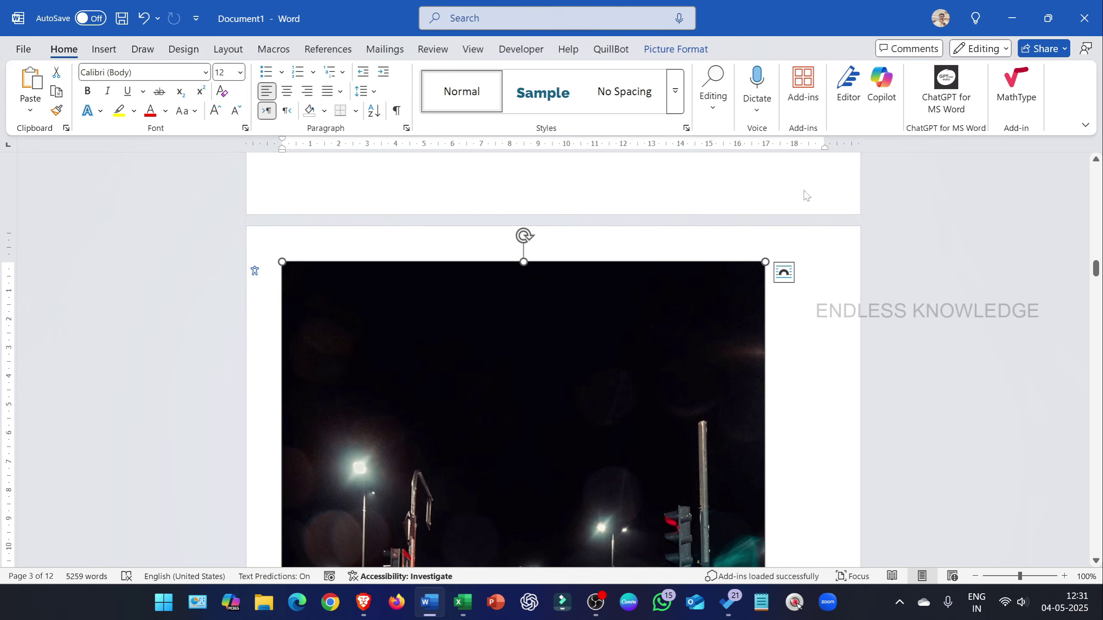
Place the cursor on page 5 at the end of the paragraph starting "To make your document look professionally produced".
left_click(807, 330)
scroll(807, 331, "down", 20)
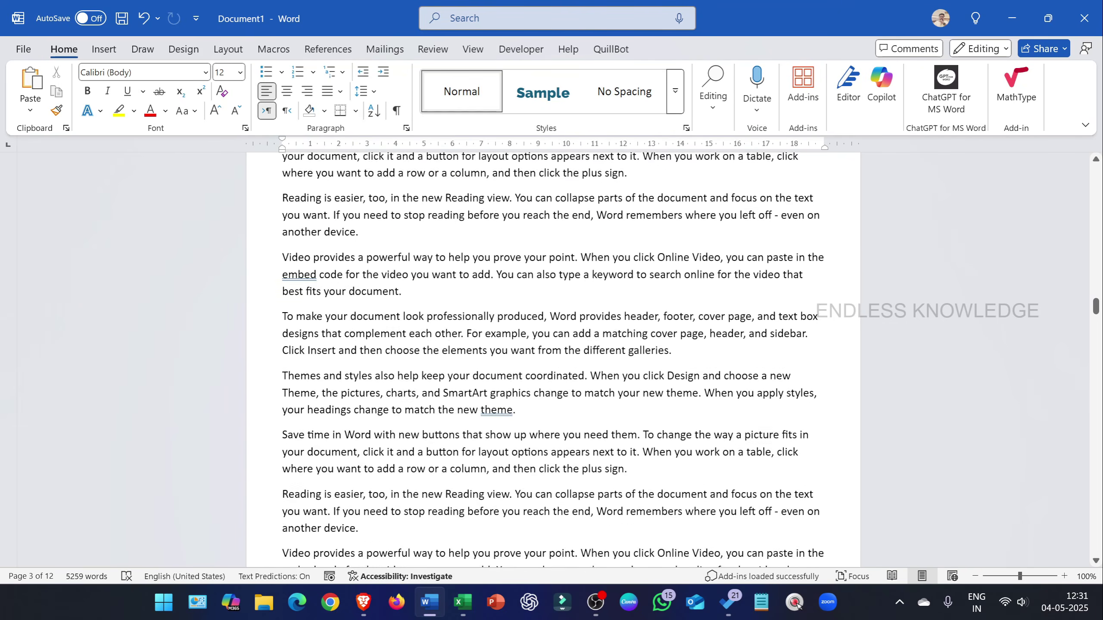
left_click(672, 339)
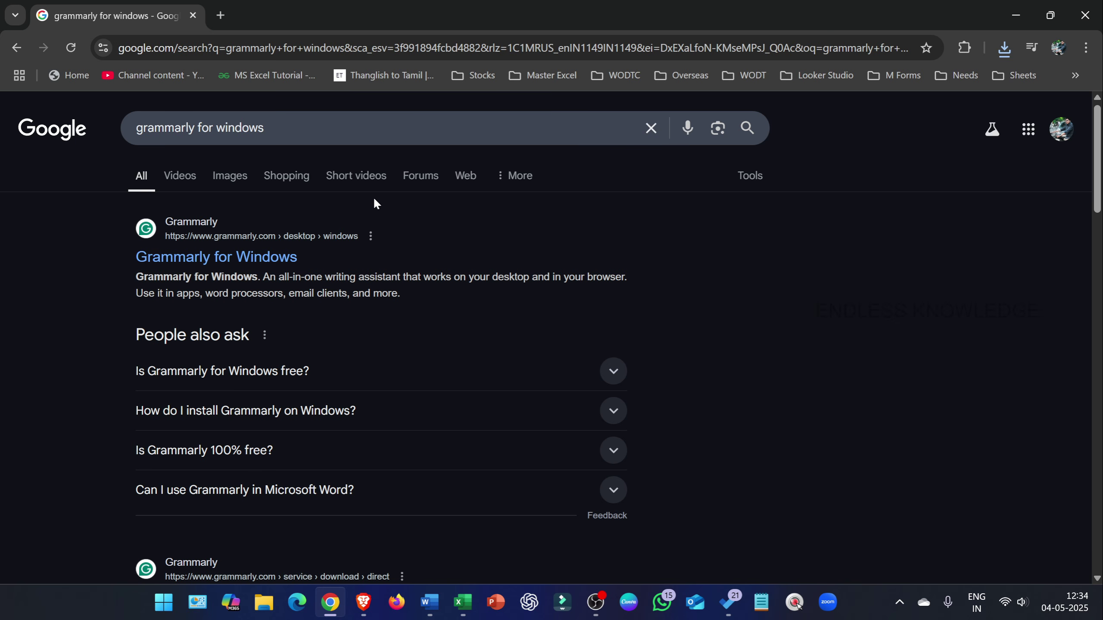
In Chrome, download Grammarly for Windows from its official page, finish its setup with the free plan, and return to Word.
left_click(277, 261)
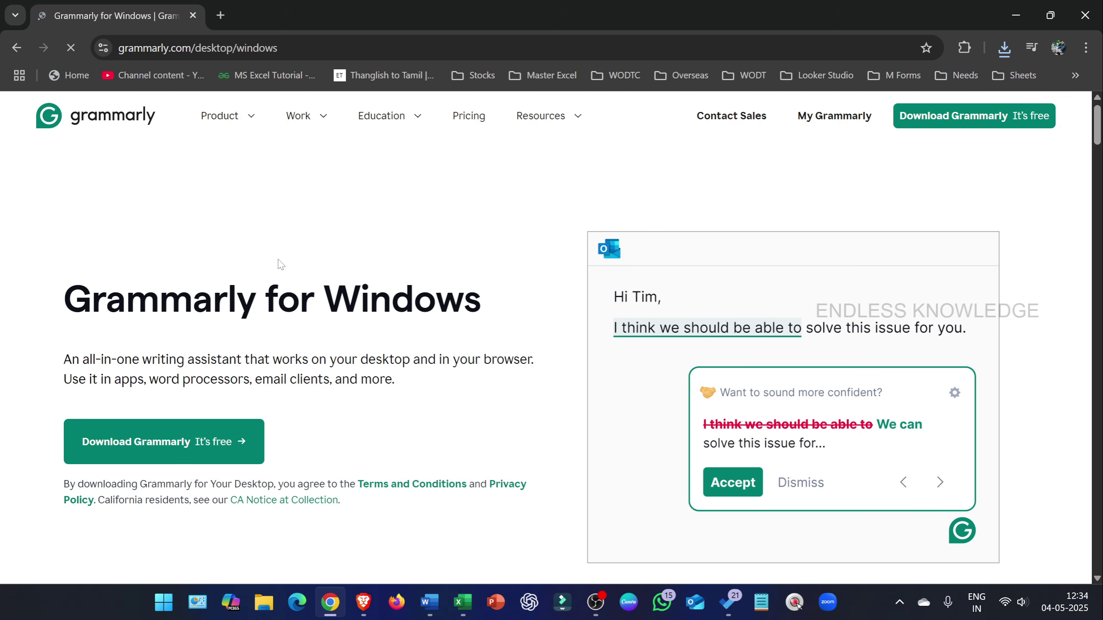
left_click(206, 450)
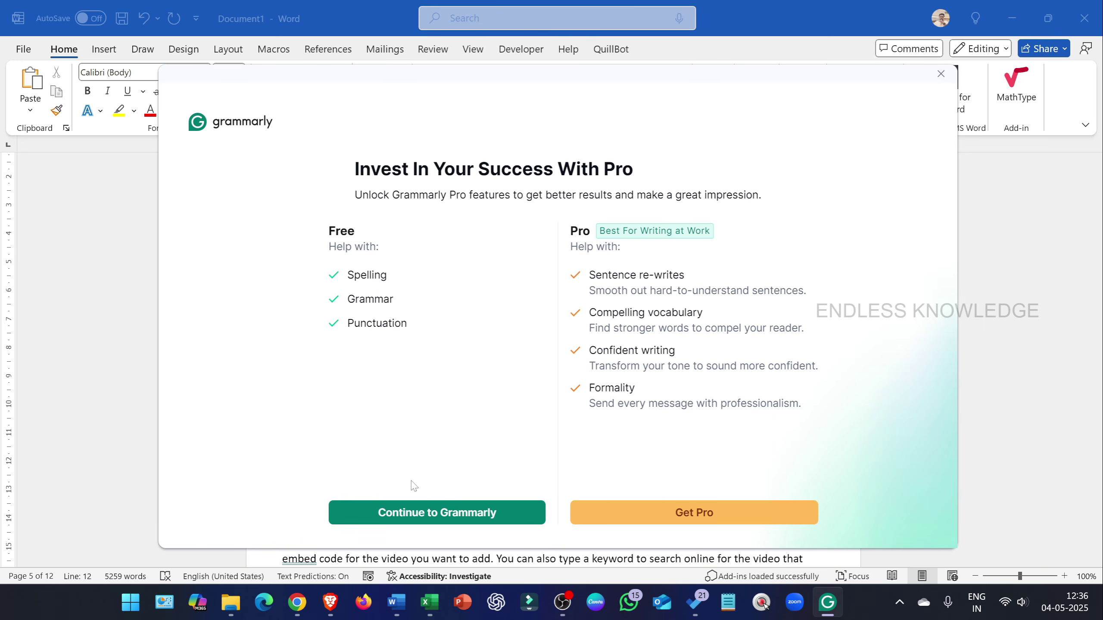
left_click(416, 513)
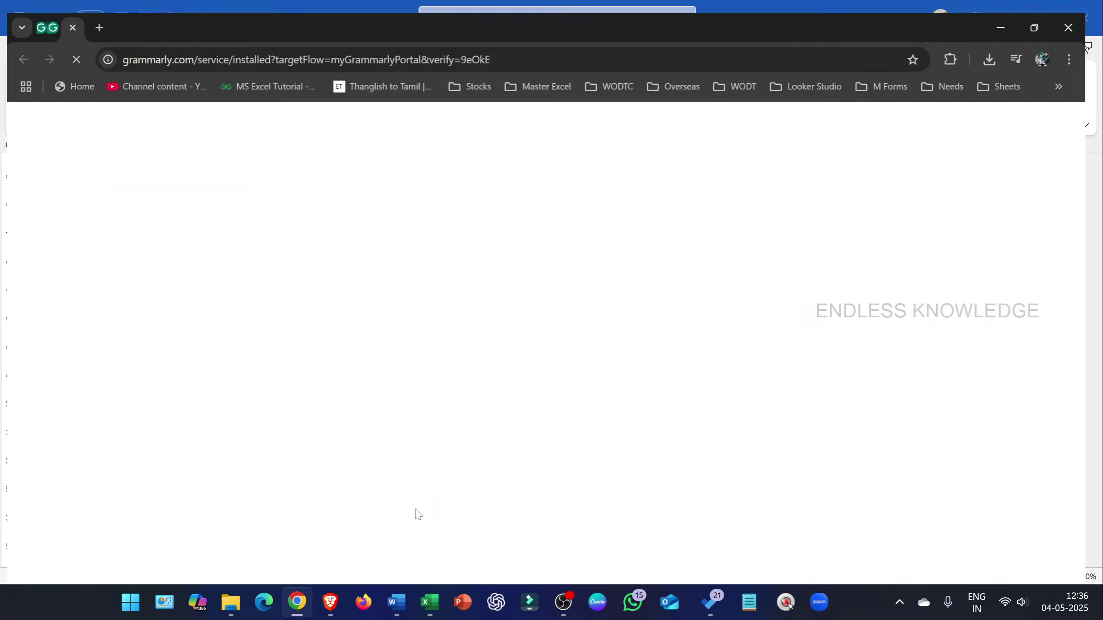
left_click(1084, 22)
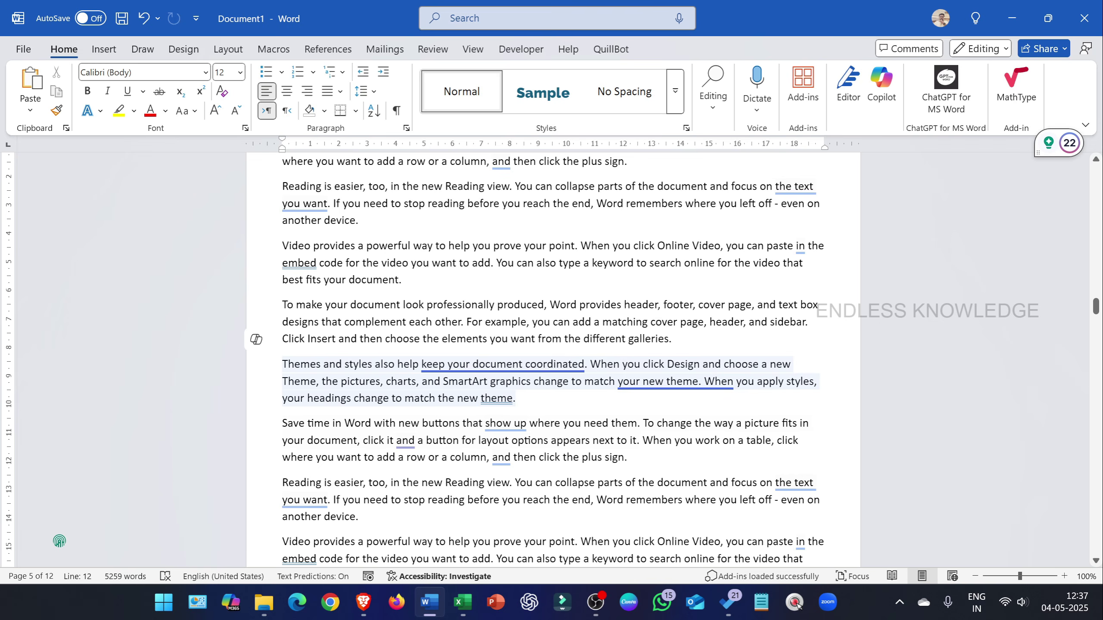
Accept Grammarly's Pro suggestion for the "Themes and styles" paragraph, changing the underlined phrase to "coordinate your document".
left_click(523, 364)
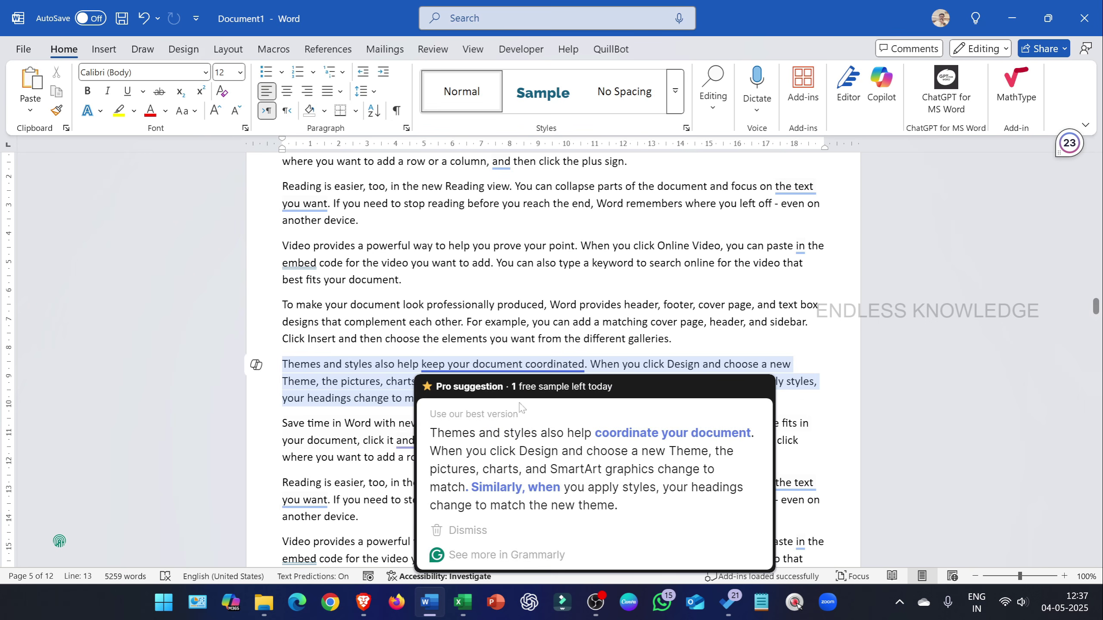
left_click(595, 469)
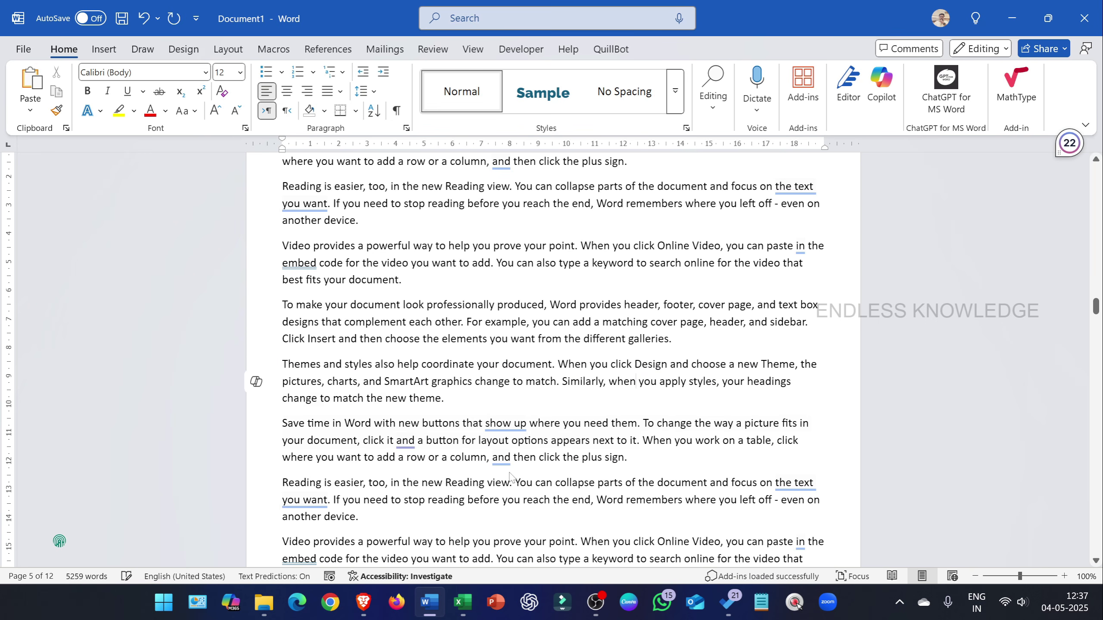
Have Grammarly rewrite the whole "Themes and styles" paragraph with "Make it friendly", and insert the generated version in its place.
left_click_drag(263, 314, 266, 340)
scroll(266, 340, "down", 1)
double_click(266, 340)
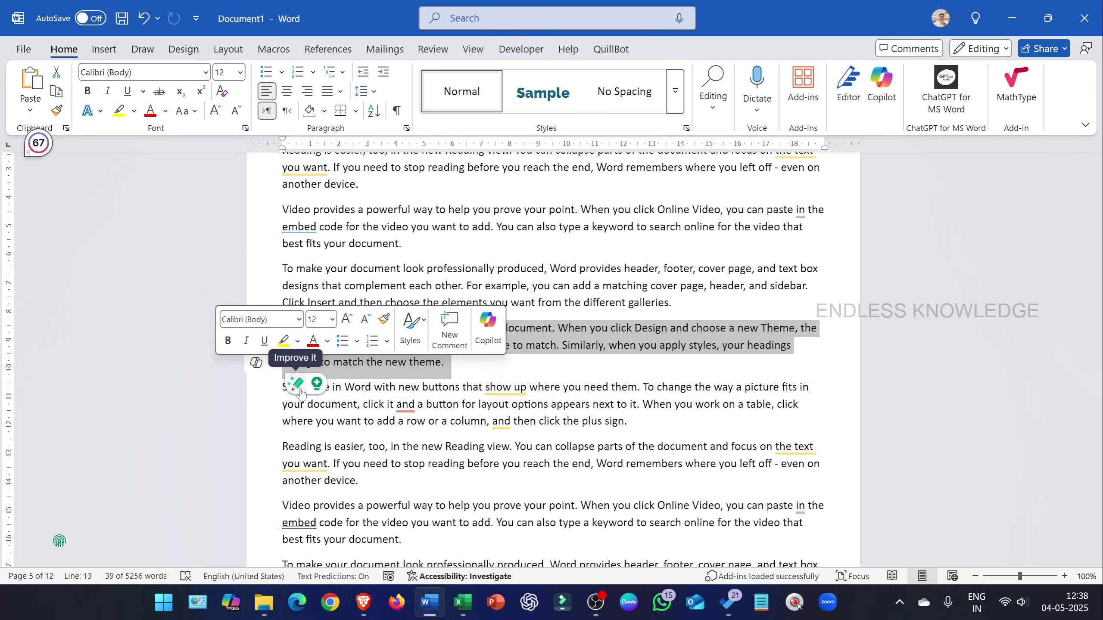
left_click(317, 383)
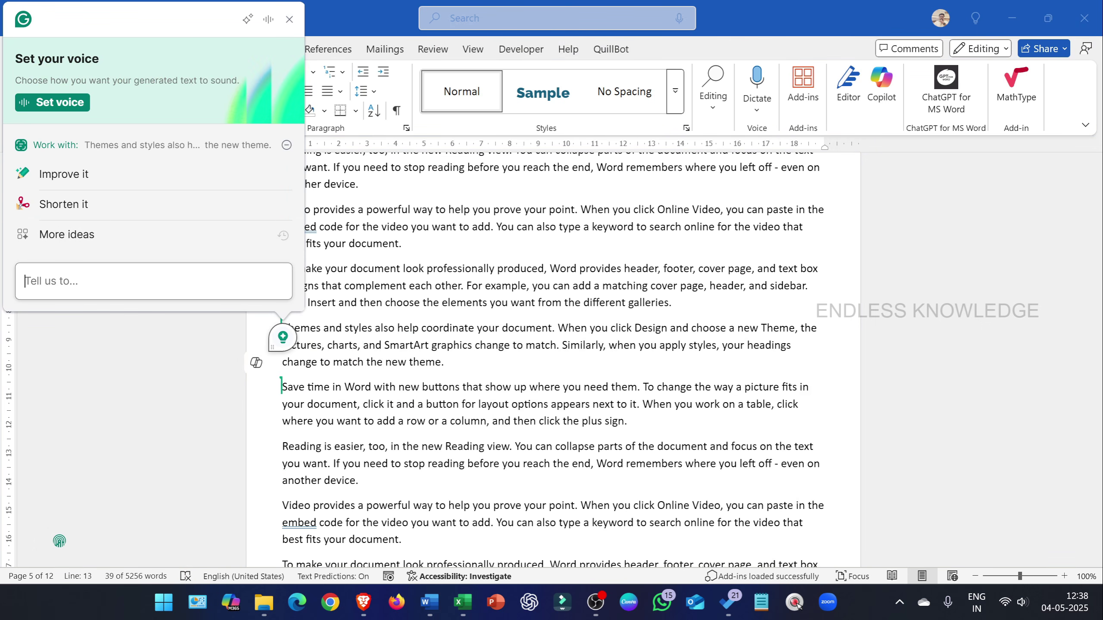
type("make it")
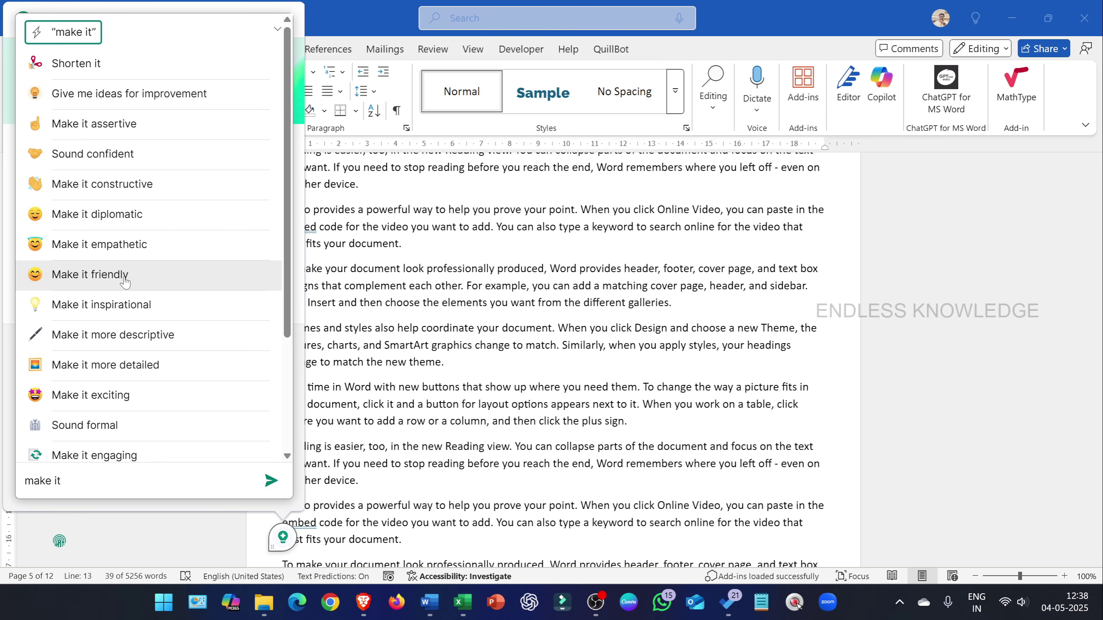
left_click(124, 282)
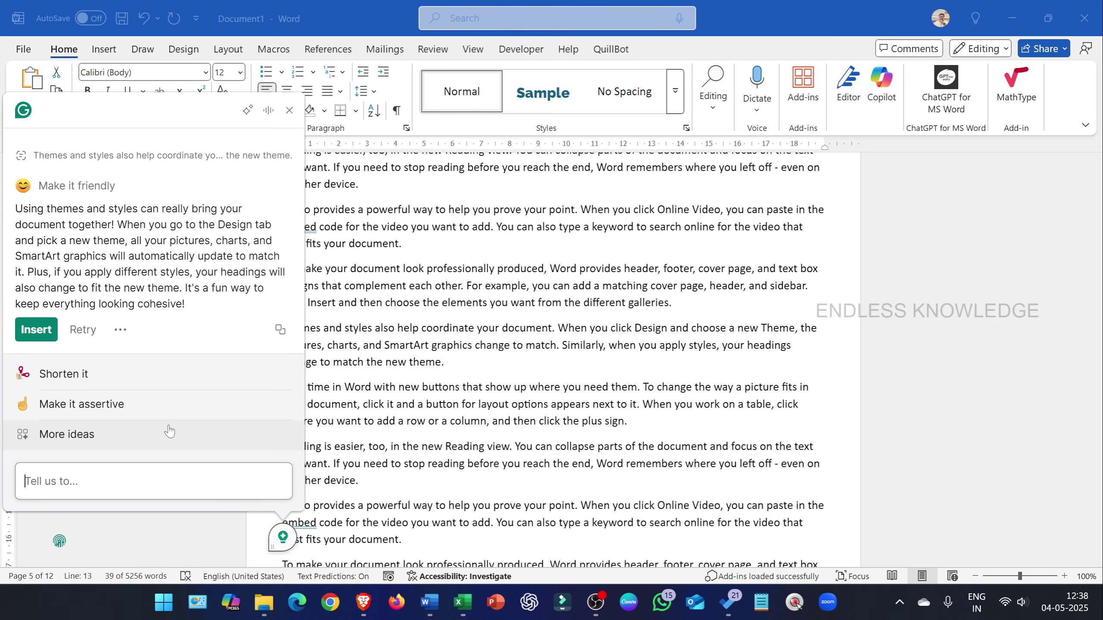
left_click(37, 330)
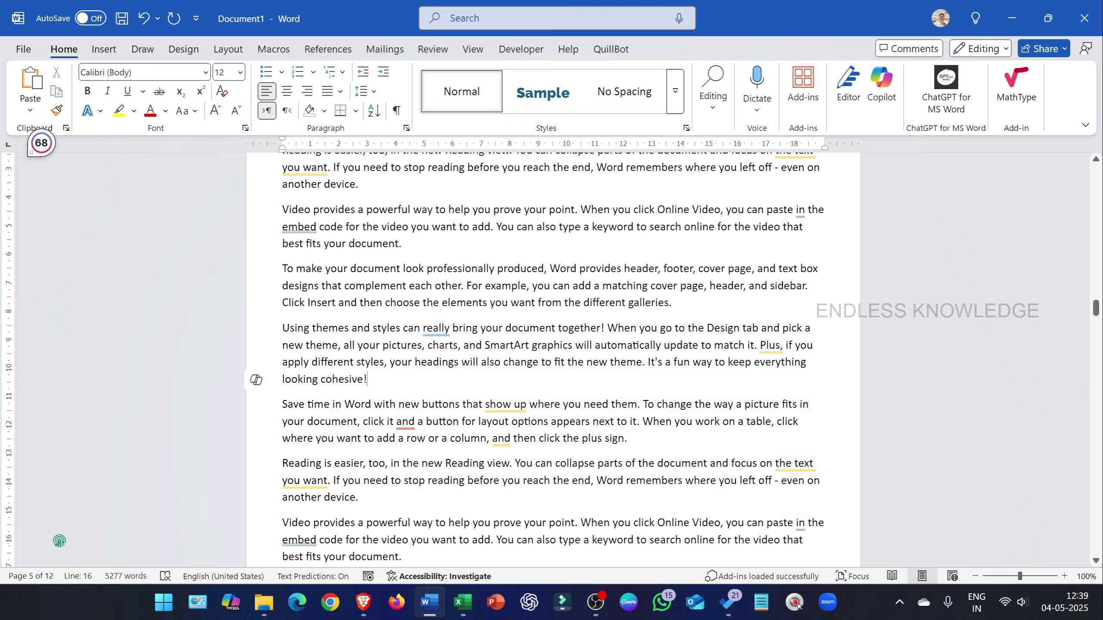
Remove the MathType add-in from the list of installed Office add-ins.
left_click(803, 87)
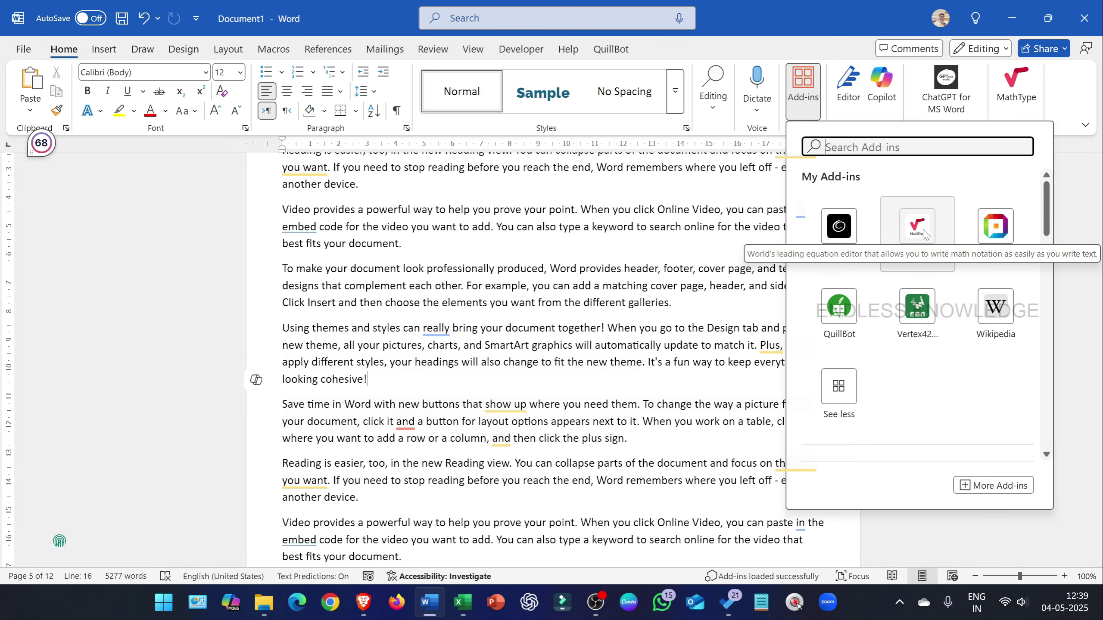
left_click(971, 489)
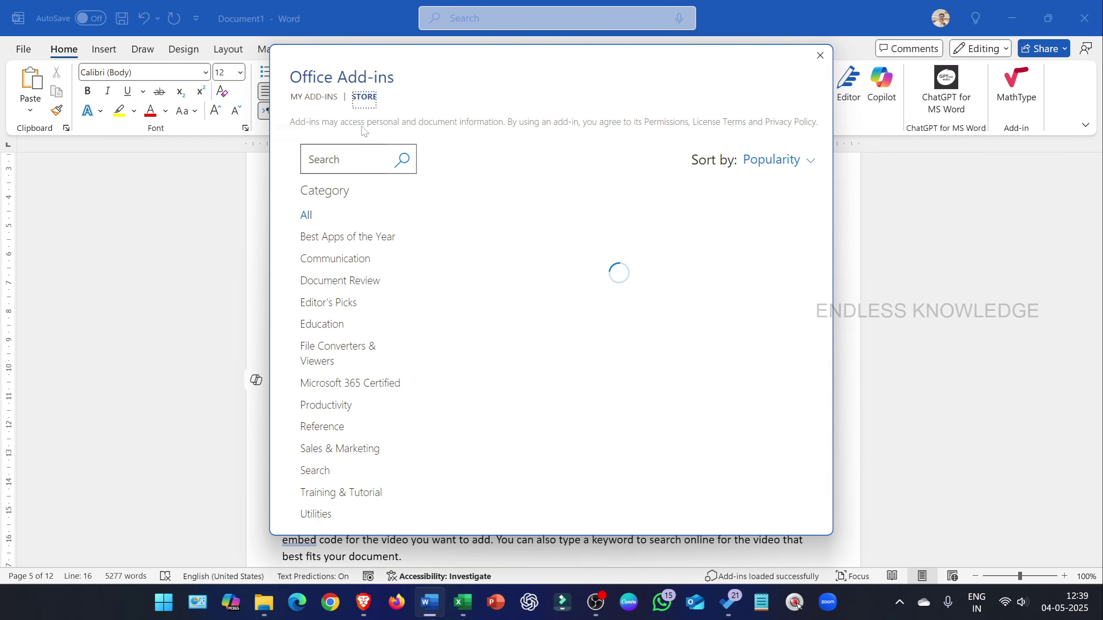
left_click(327, 99)
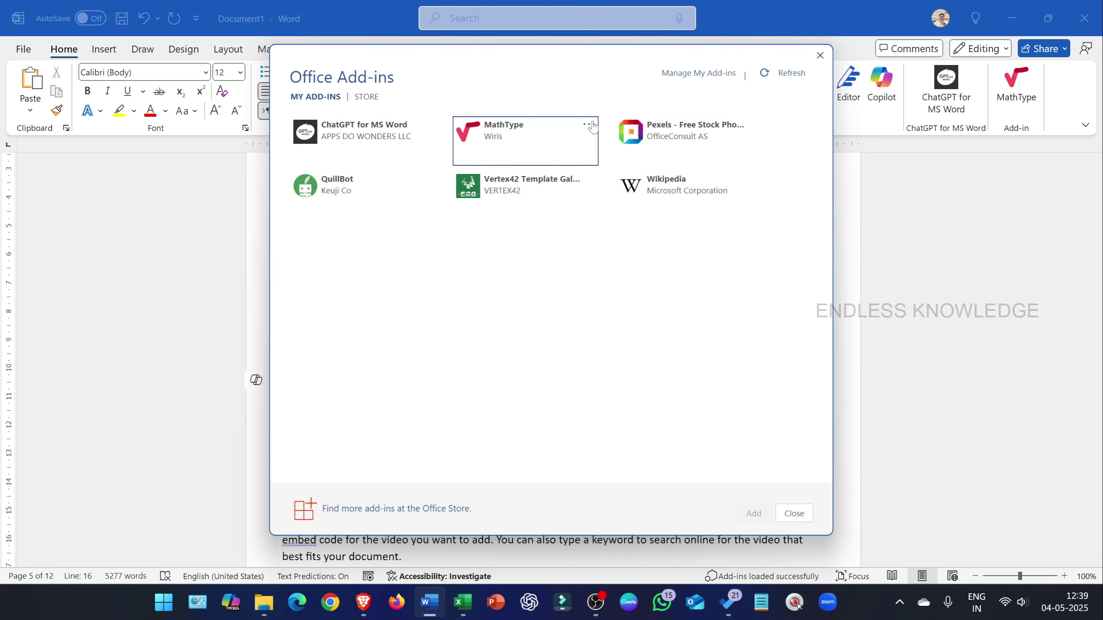
left_click(592, 126)
left_click(600, 166)
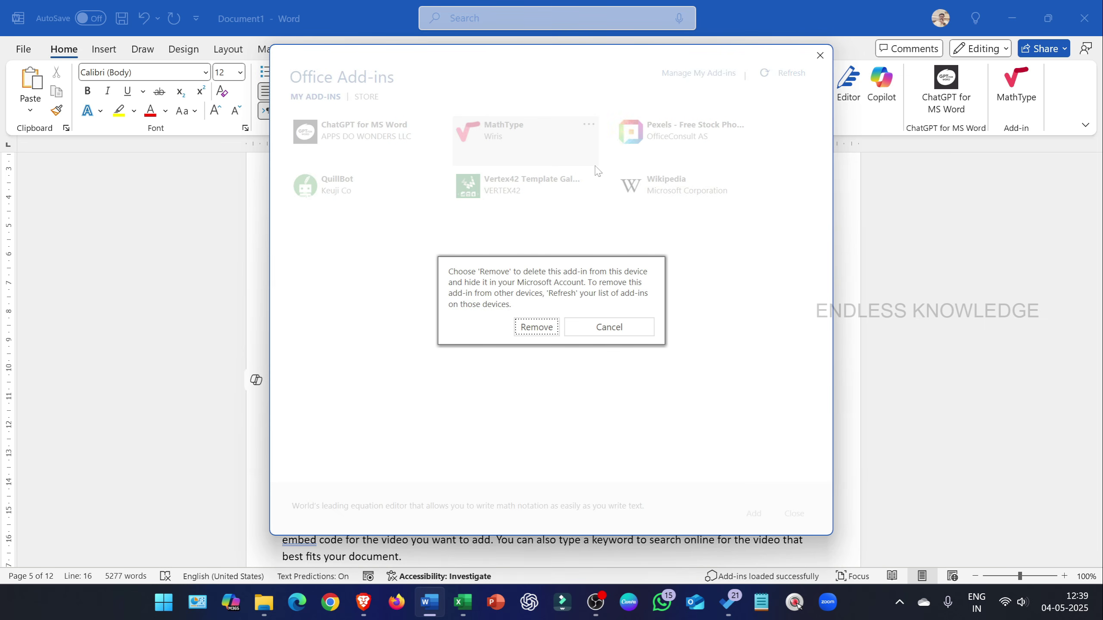
left_click(536, 328)
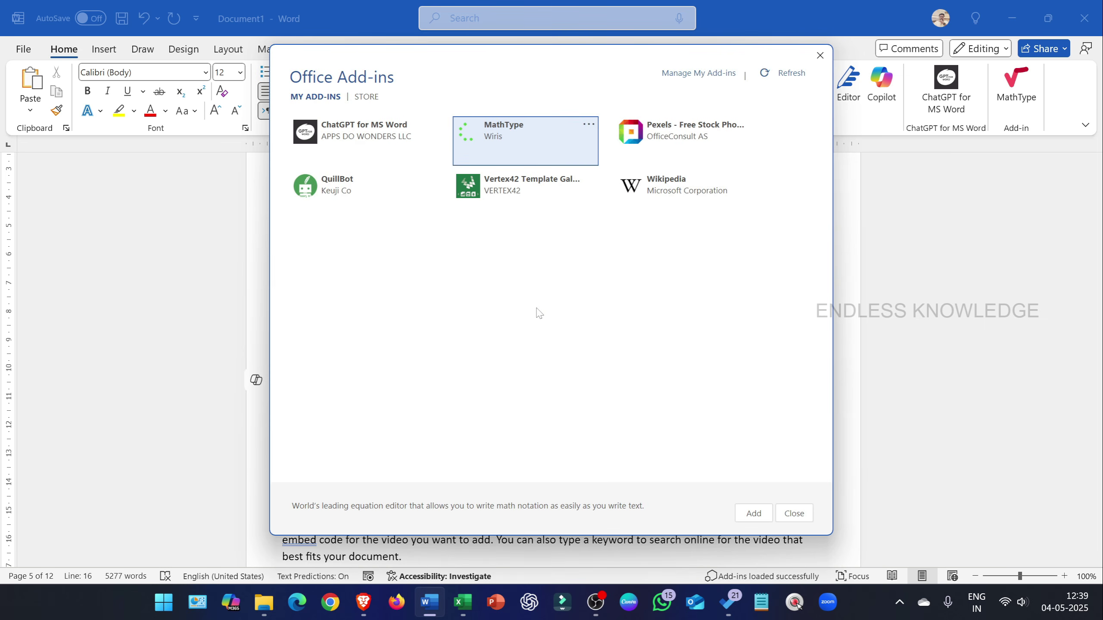